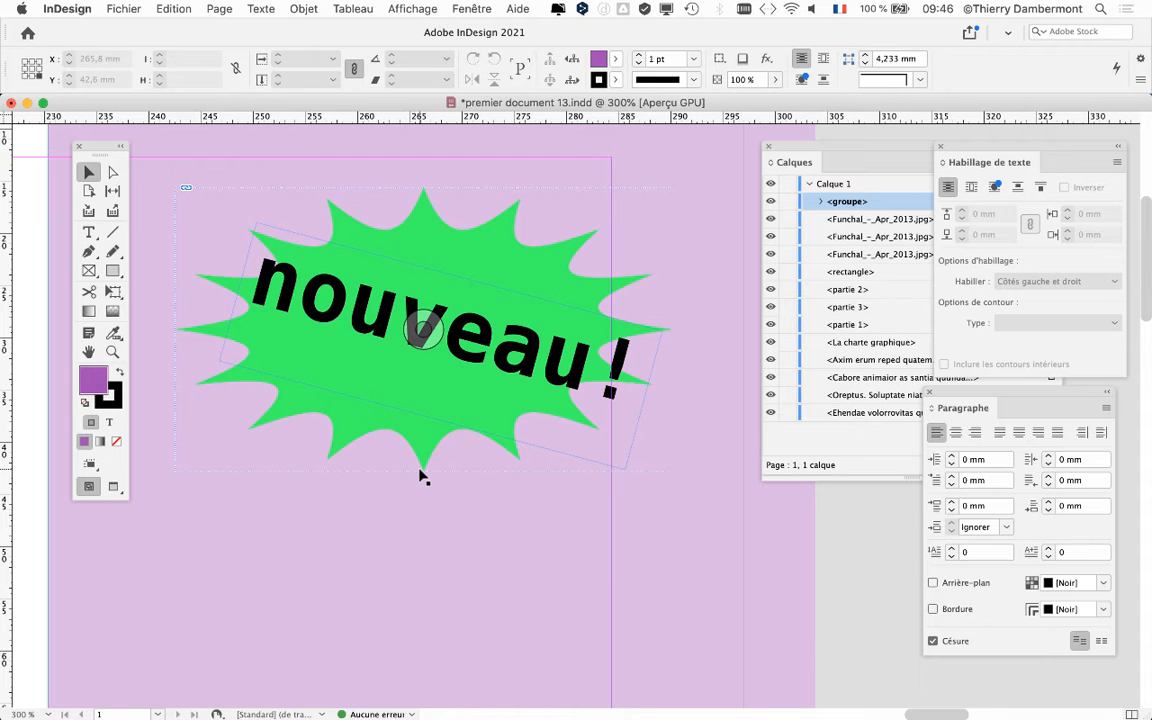
- Select the green star image nested inside the "nouveau !" badge group
key(super+minus)
key(super+minus)
key(super+minus)
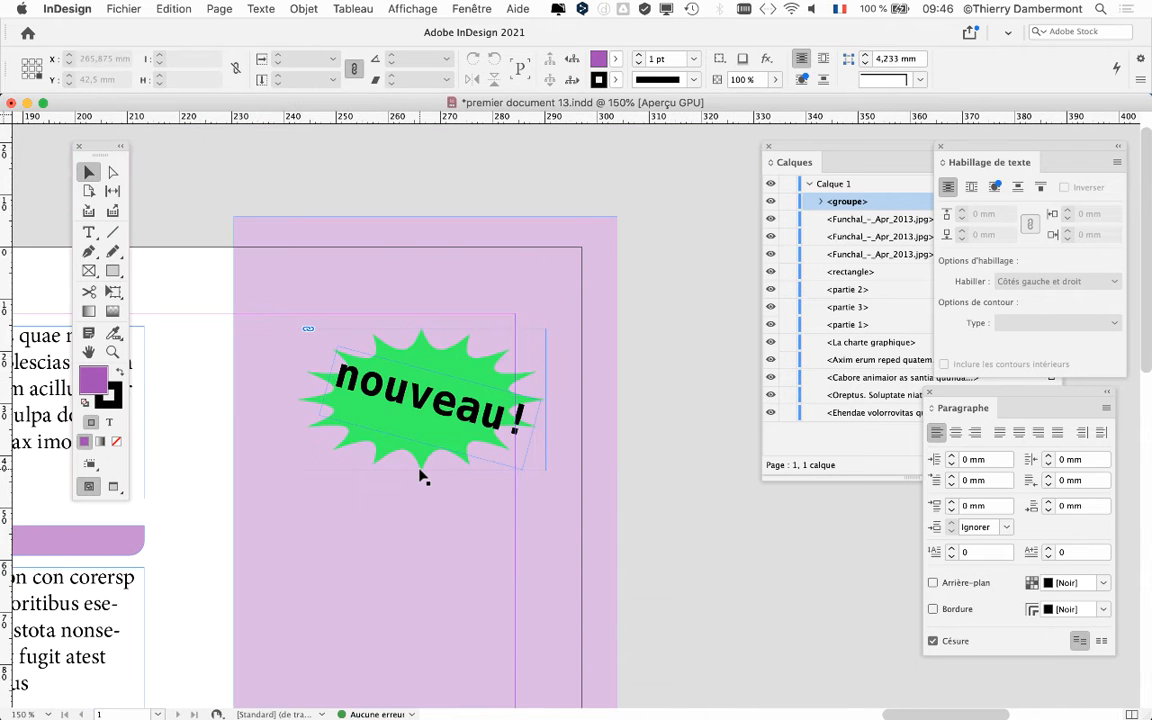
drag(370, 491, 337, 427)
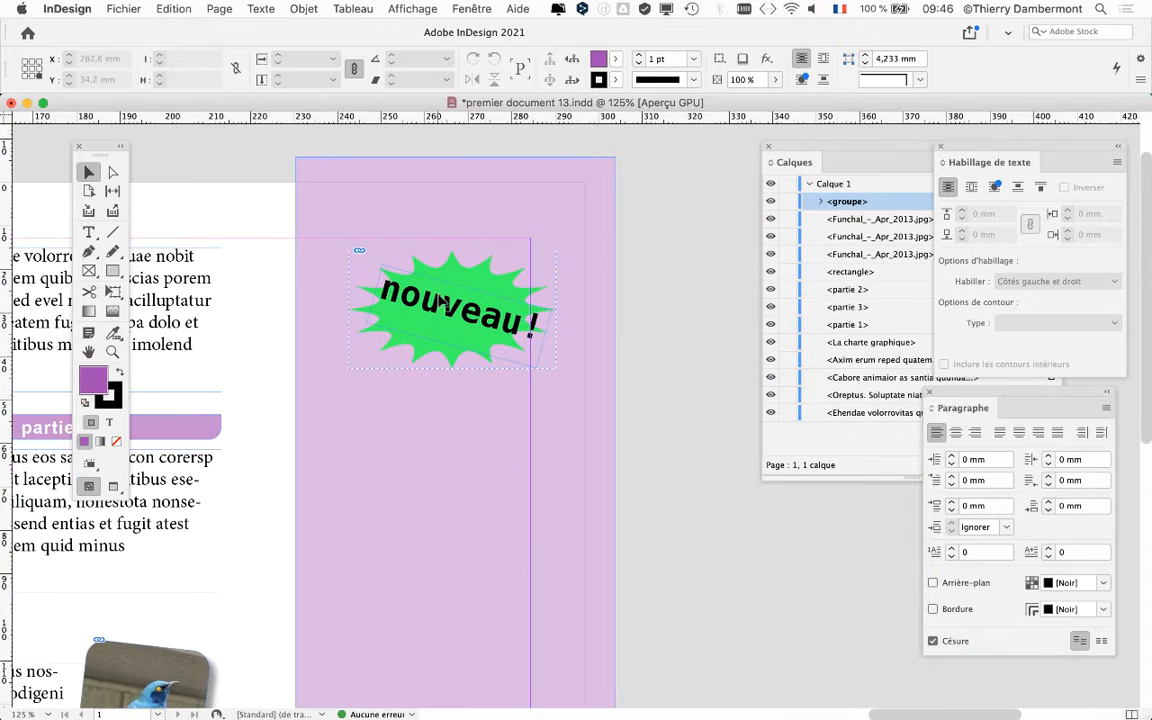
key(super+plus)
key(super+plus)
click(397, 290)
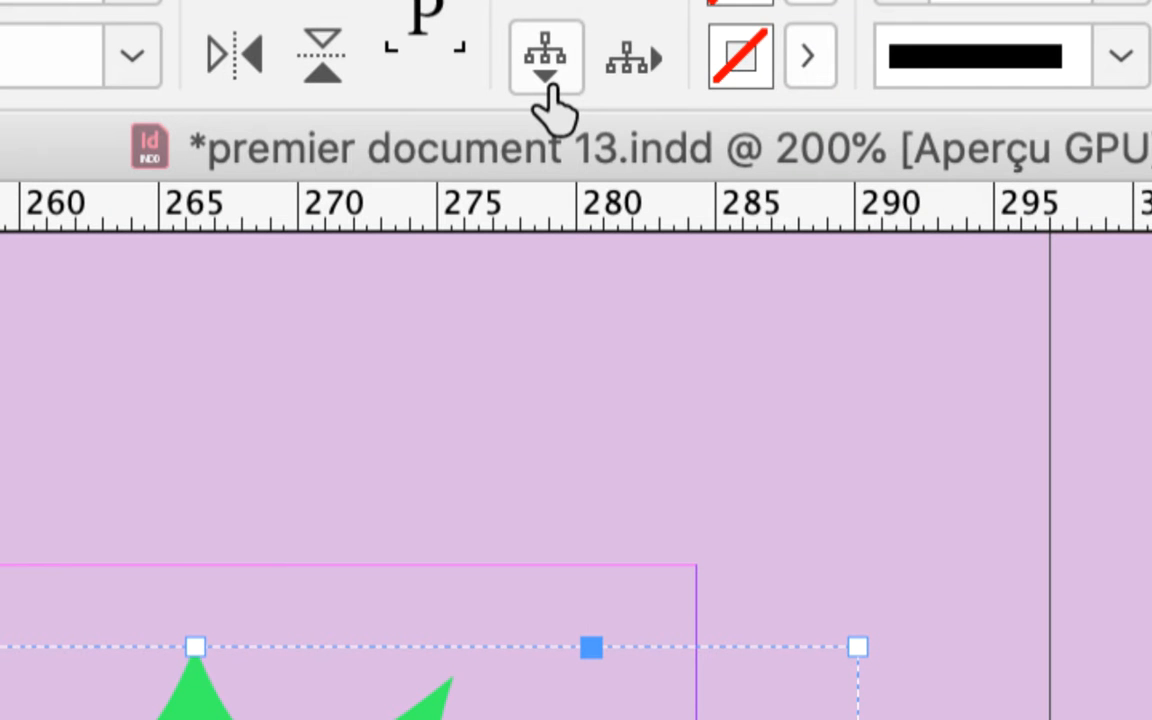
click(547, 90)
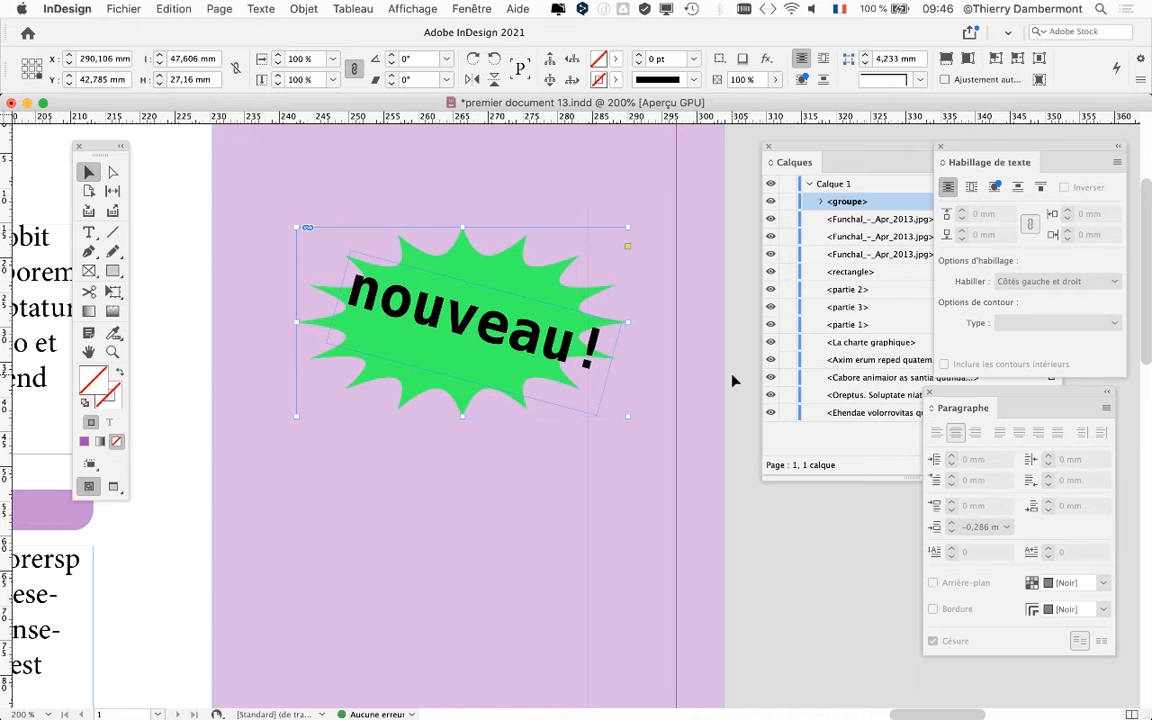
- Inspect the link information of the placed medaillon.ai image, hiding the other floating panels, and close the link information
key(space)
drag(515, 362, 410, 315)
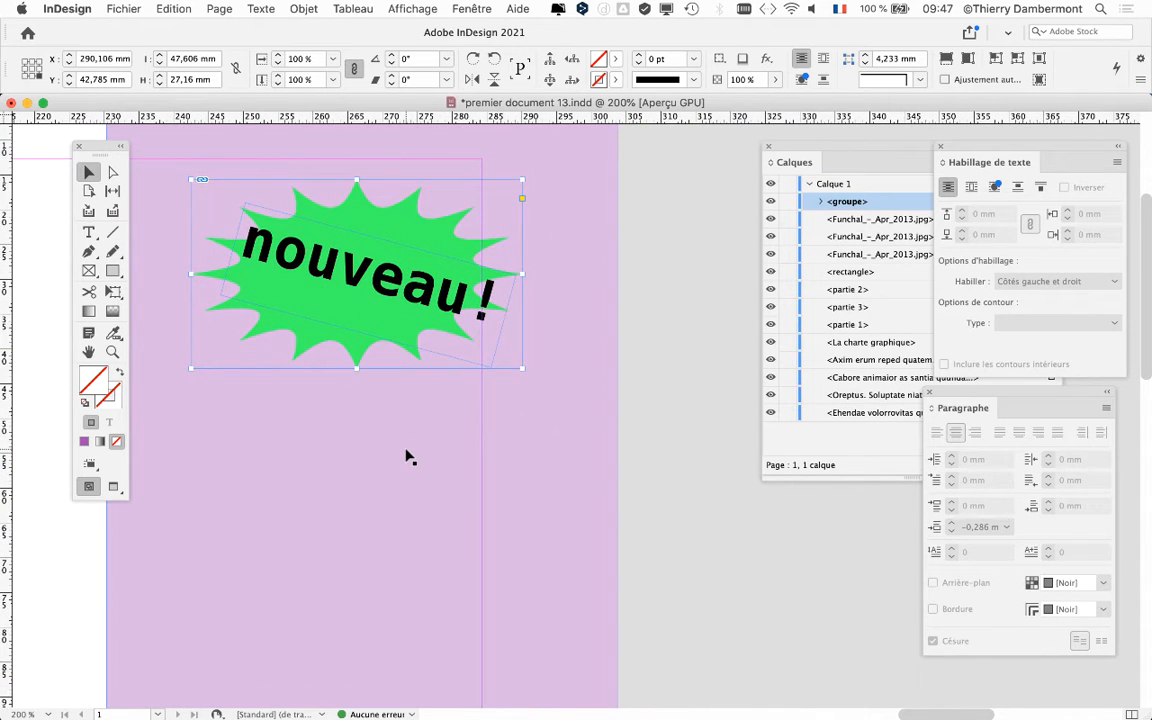
click(458, 8)
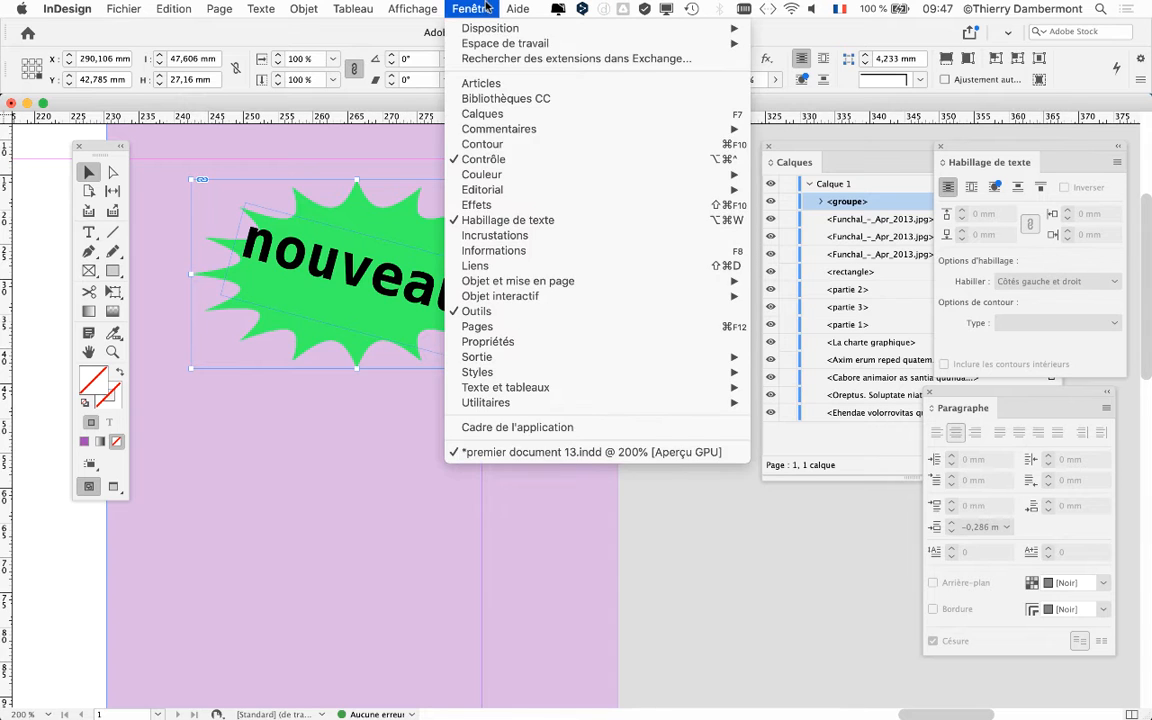
click(521, 266)
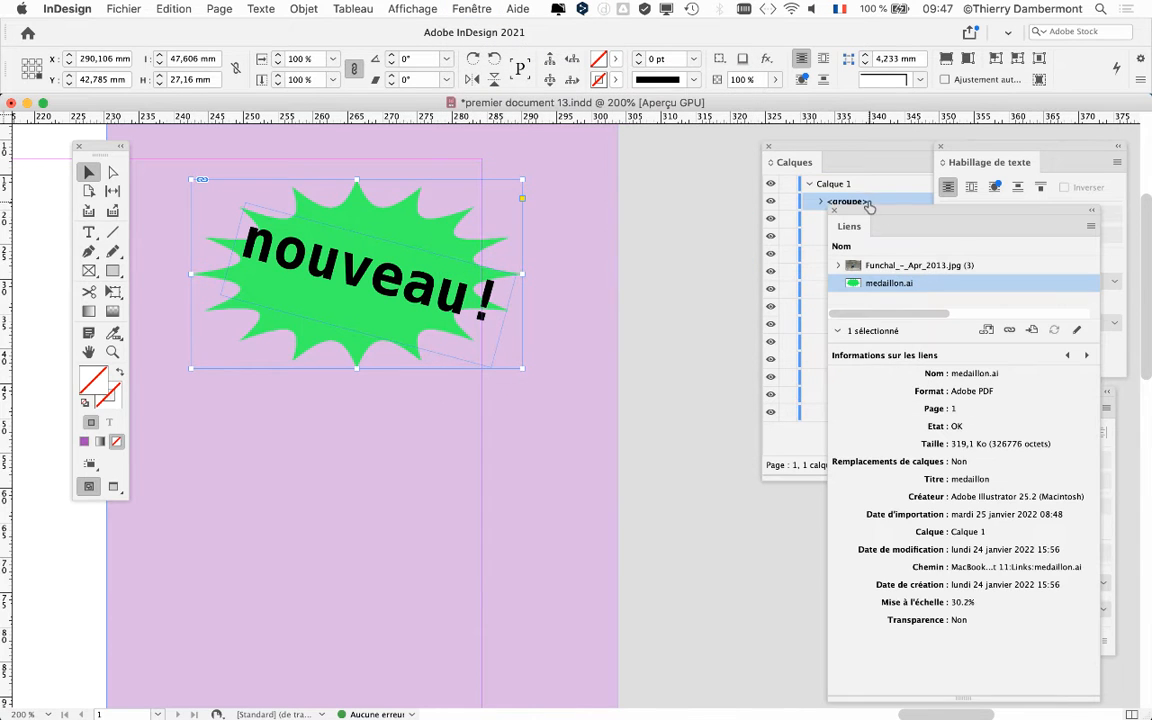
drag(869, 206, 683, 142)
key(shift+Tab)
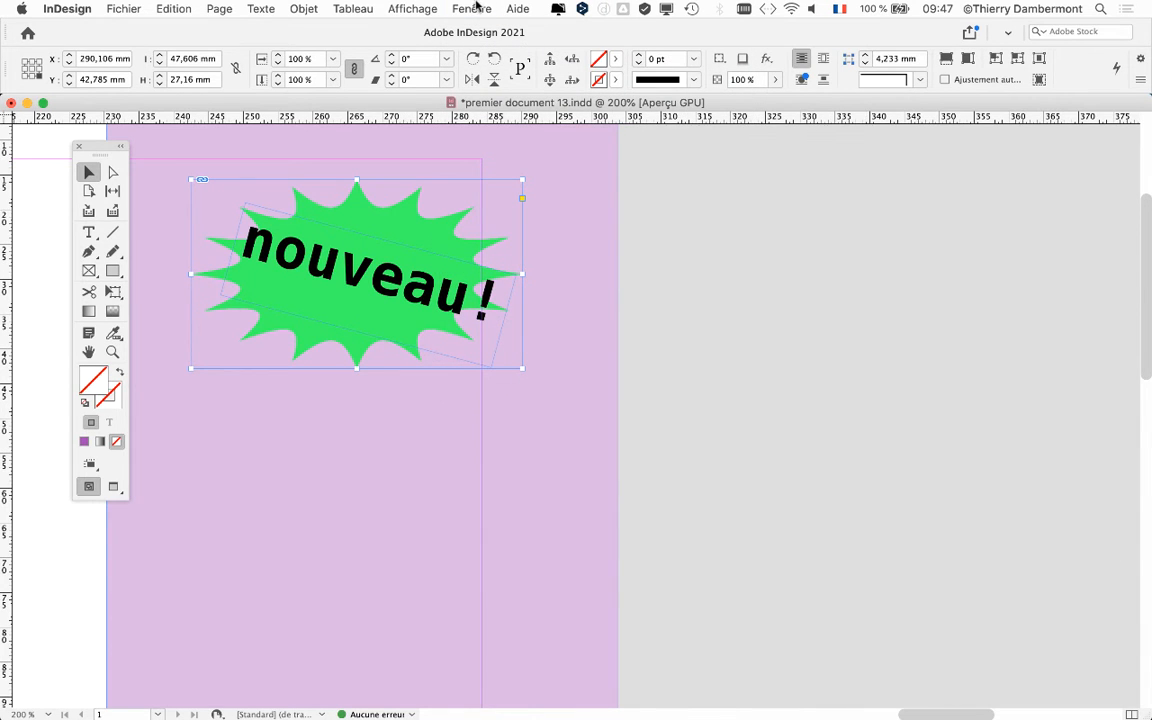
click(473, 8)
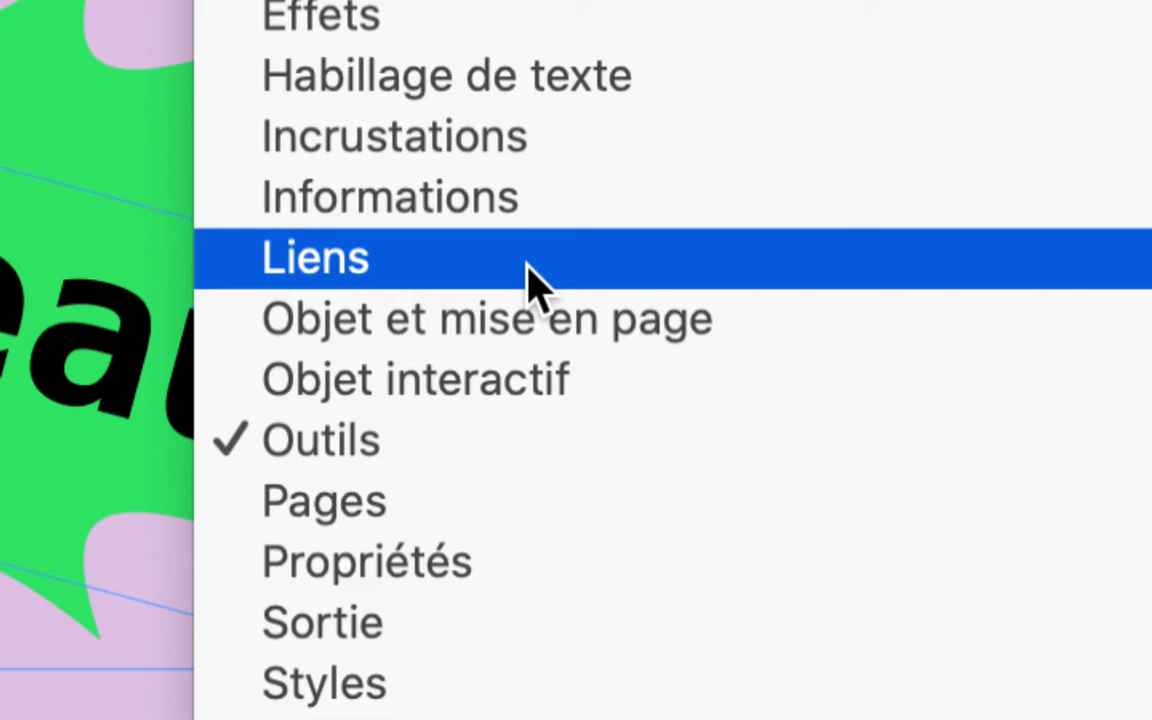
click(527, 268)
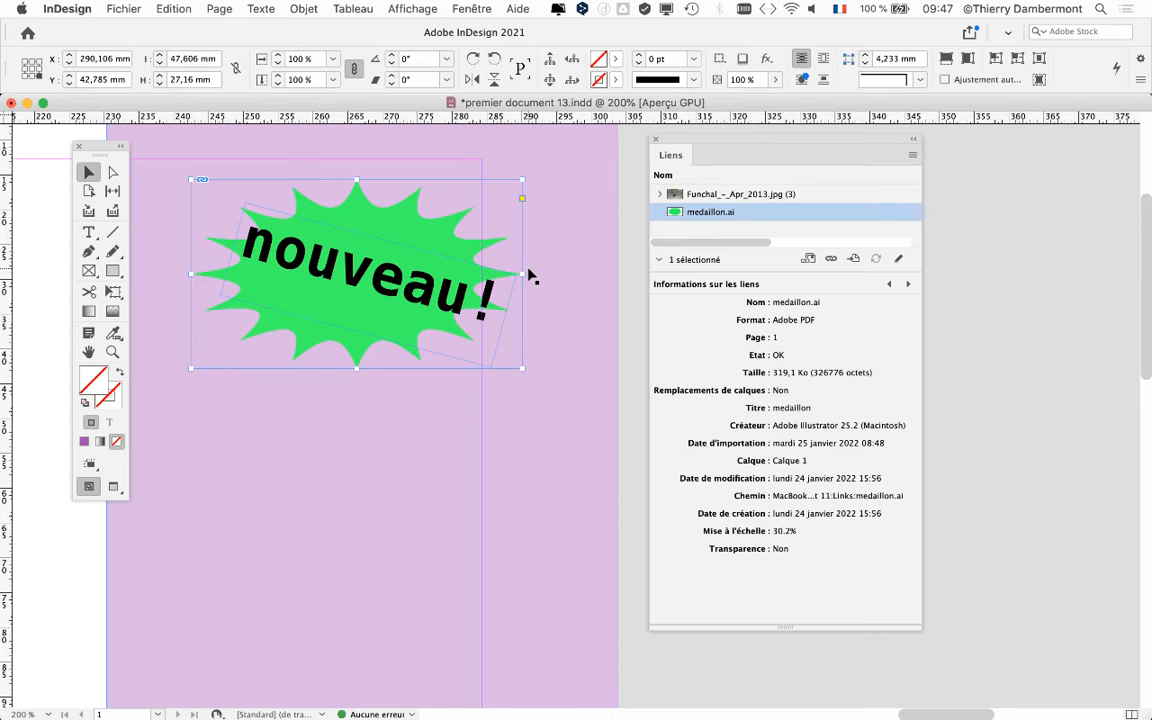
drag(919, 626, 933, 419)
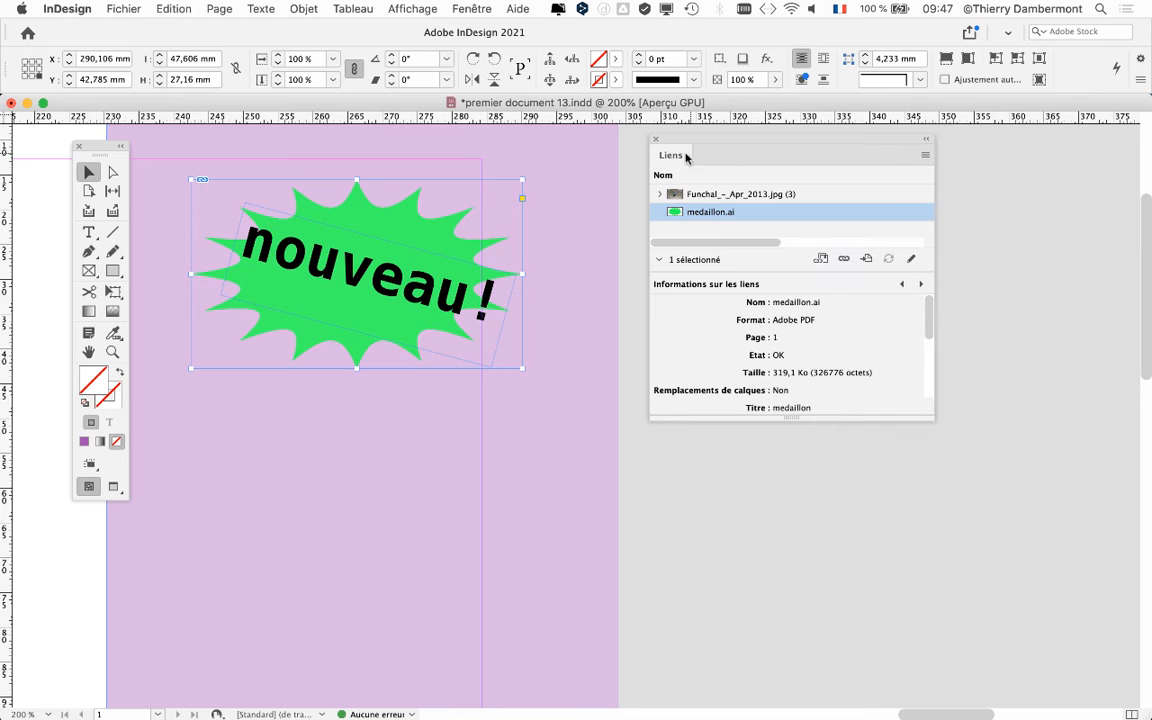
click(655, 139)
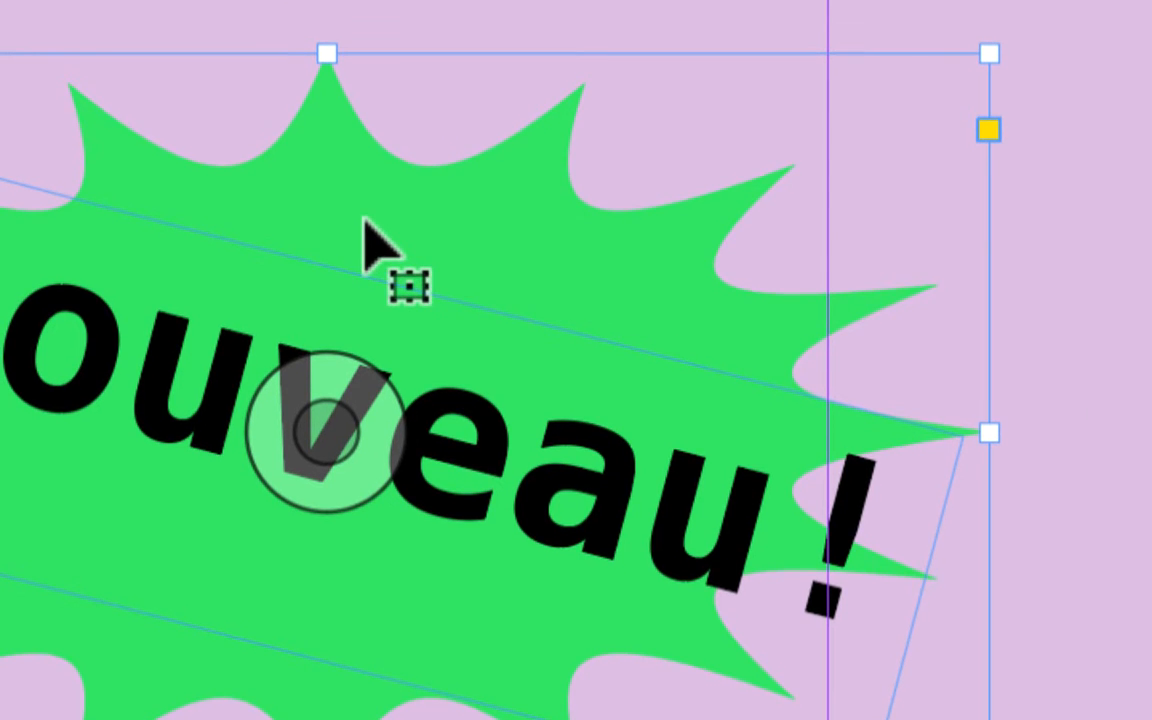
- Open the original file of the selected star image for editing
right_click(367, 228)
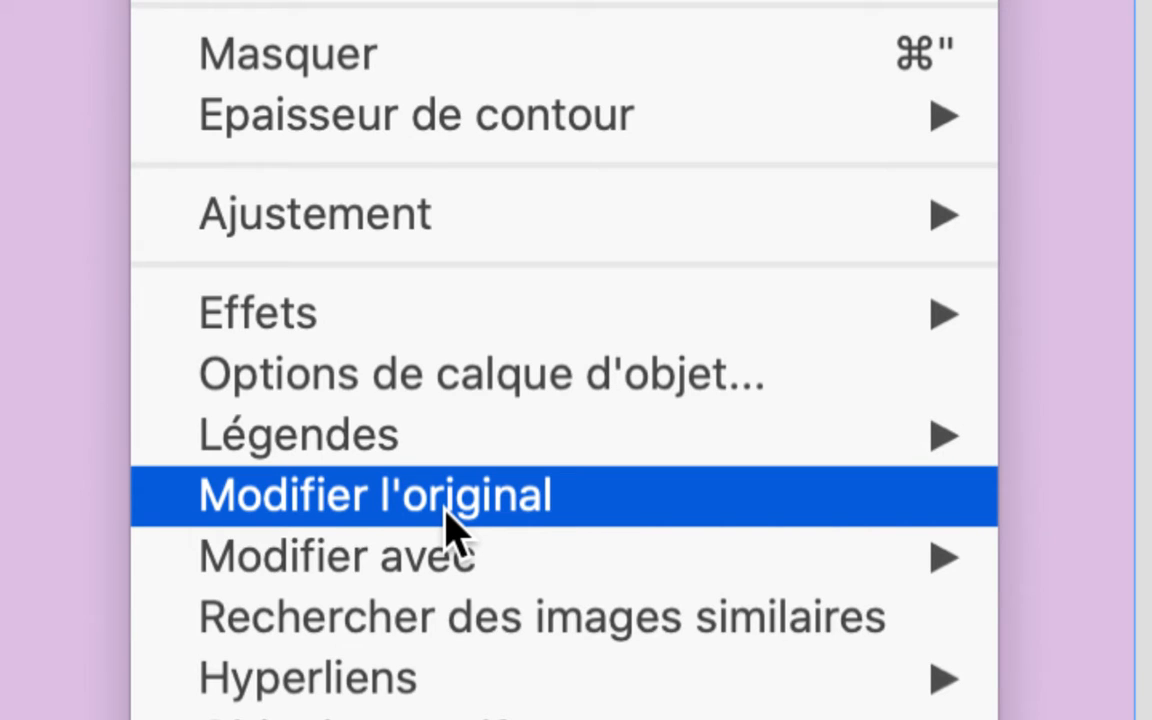
mouse_move(450, 560)
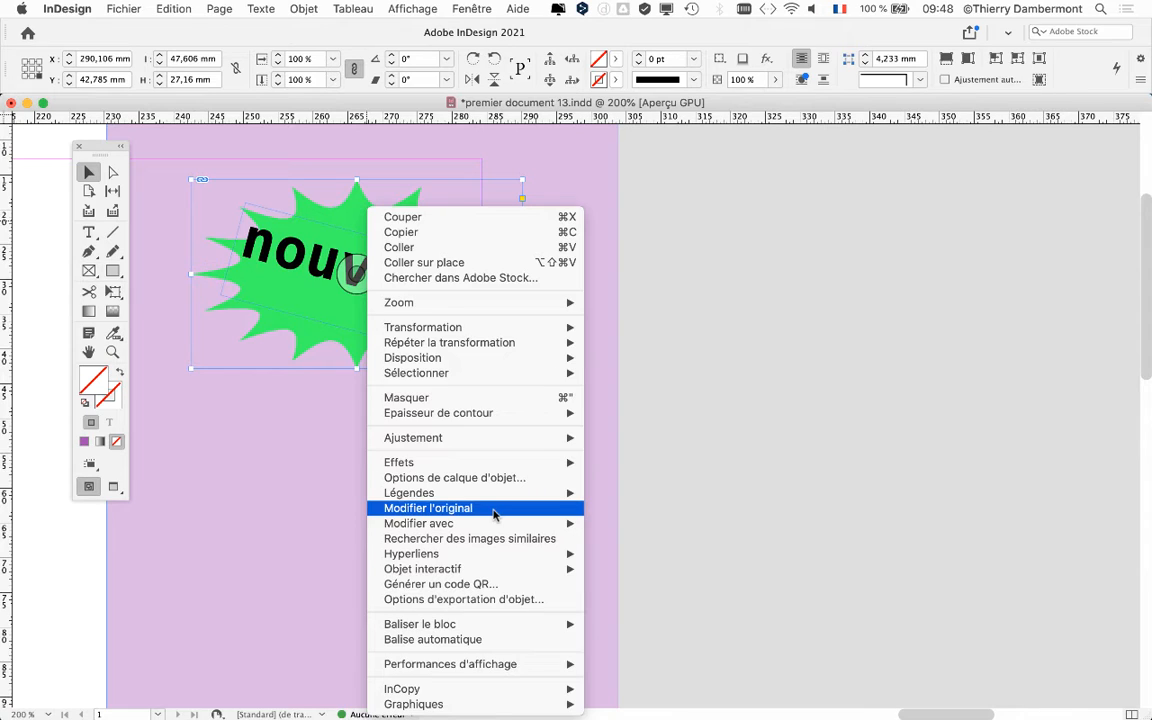
click(495, 513)
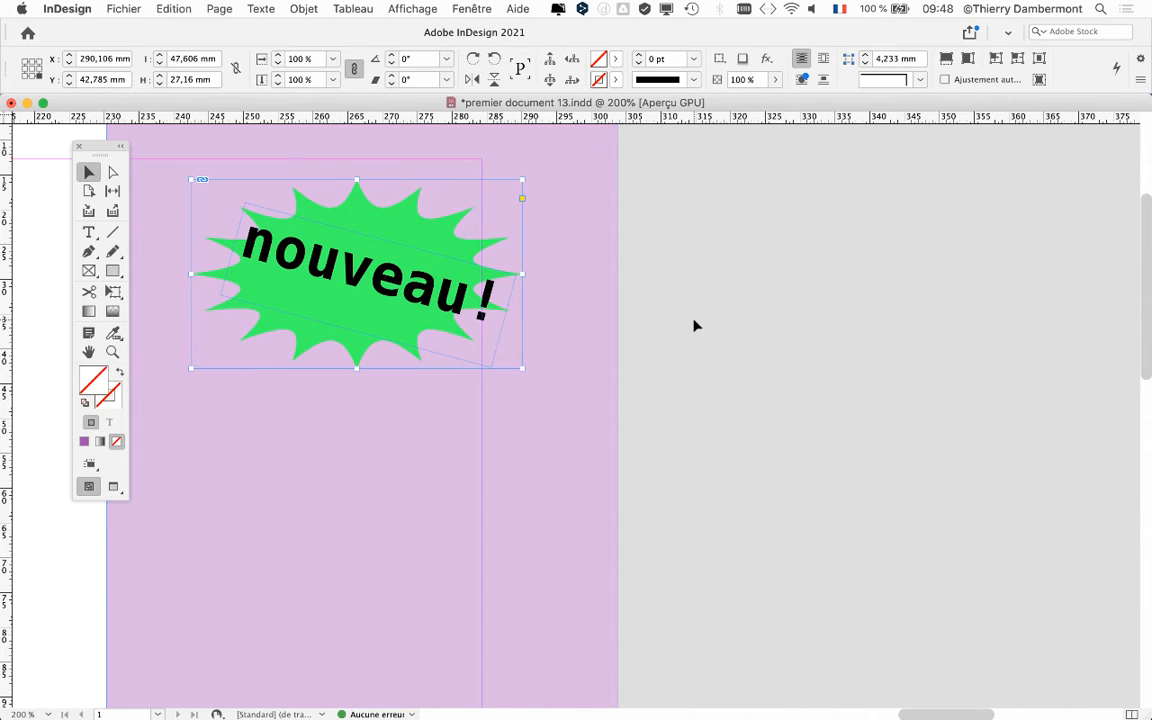
- Switch to Finder and locate medaillon.ai in docs de mardi, in the Links folder of Dossier premier document 11
key(super+Tab)
key(super+Tab)
key(super+Tab)
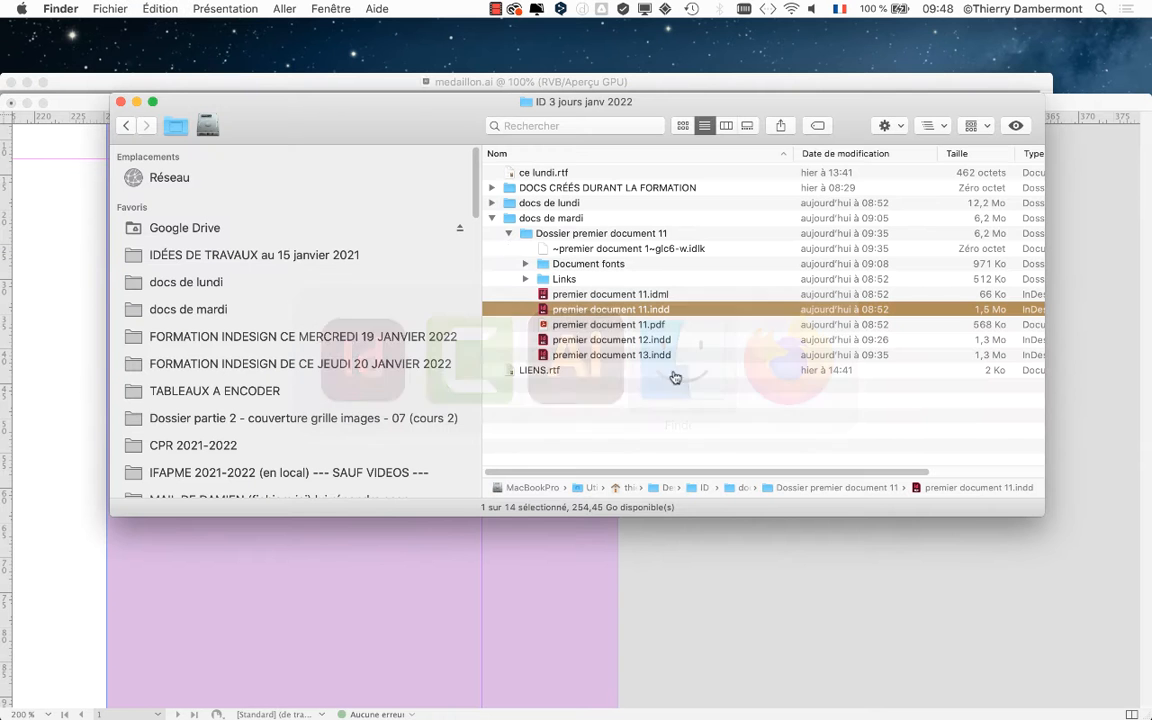
click(197, 288)
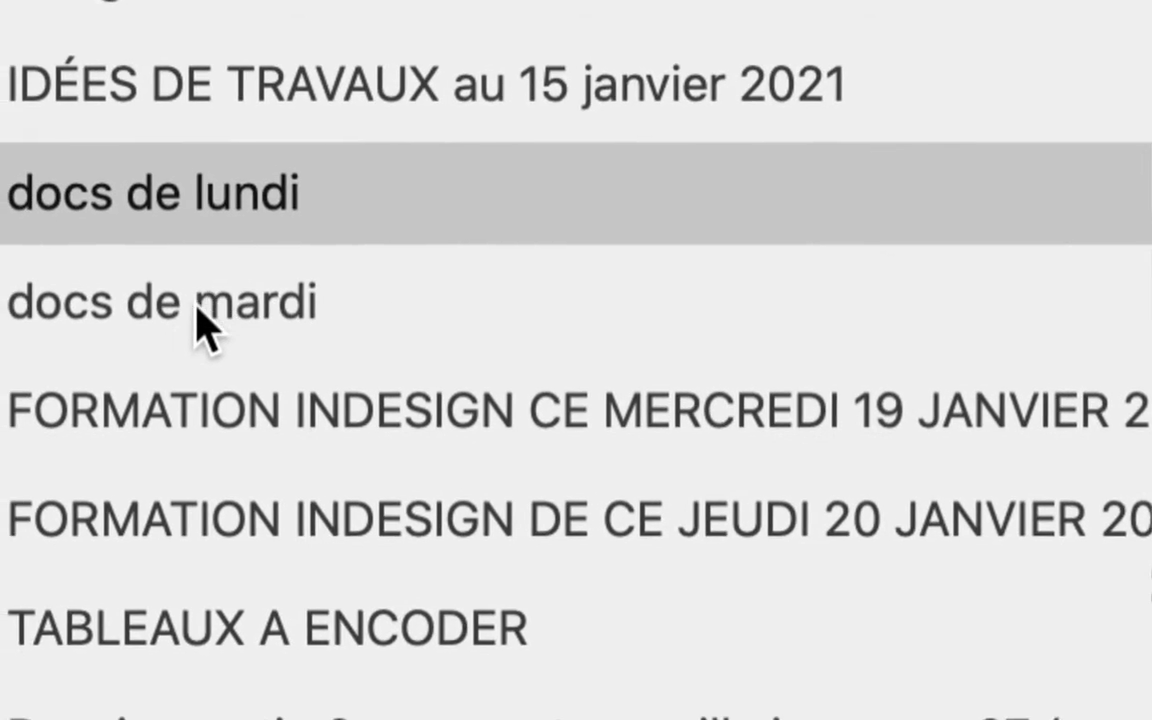
click(5, 421)
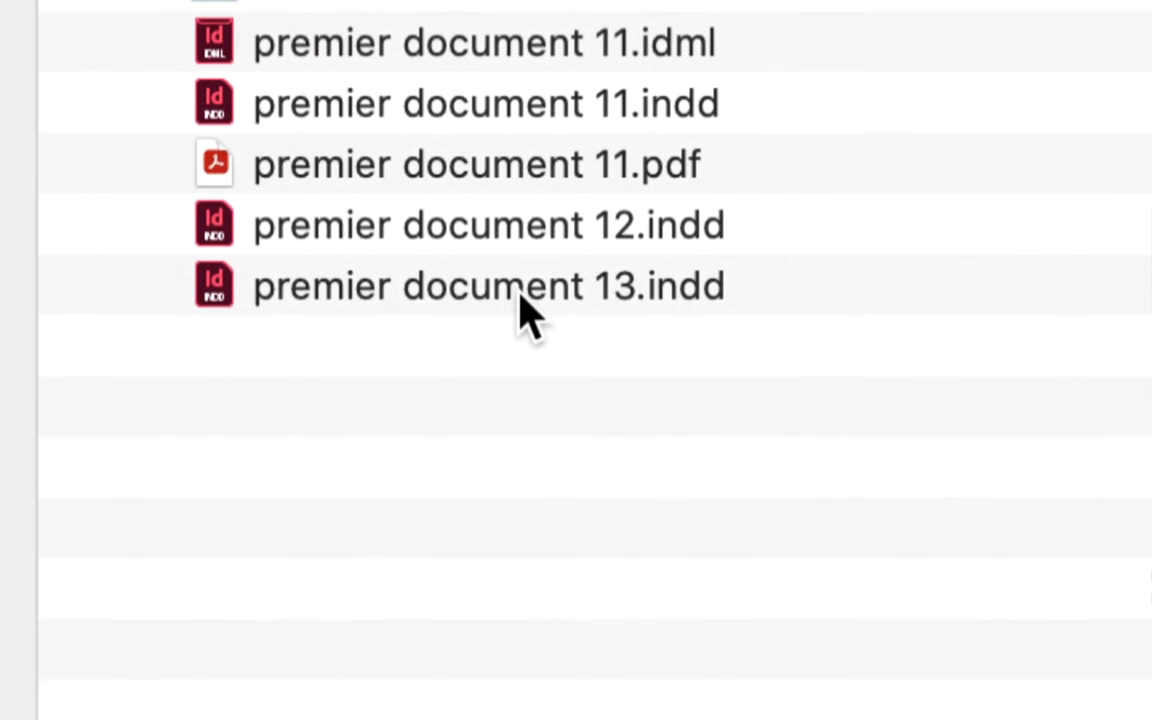
click(527, 315)
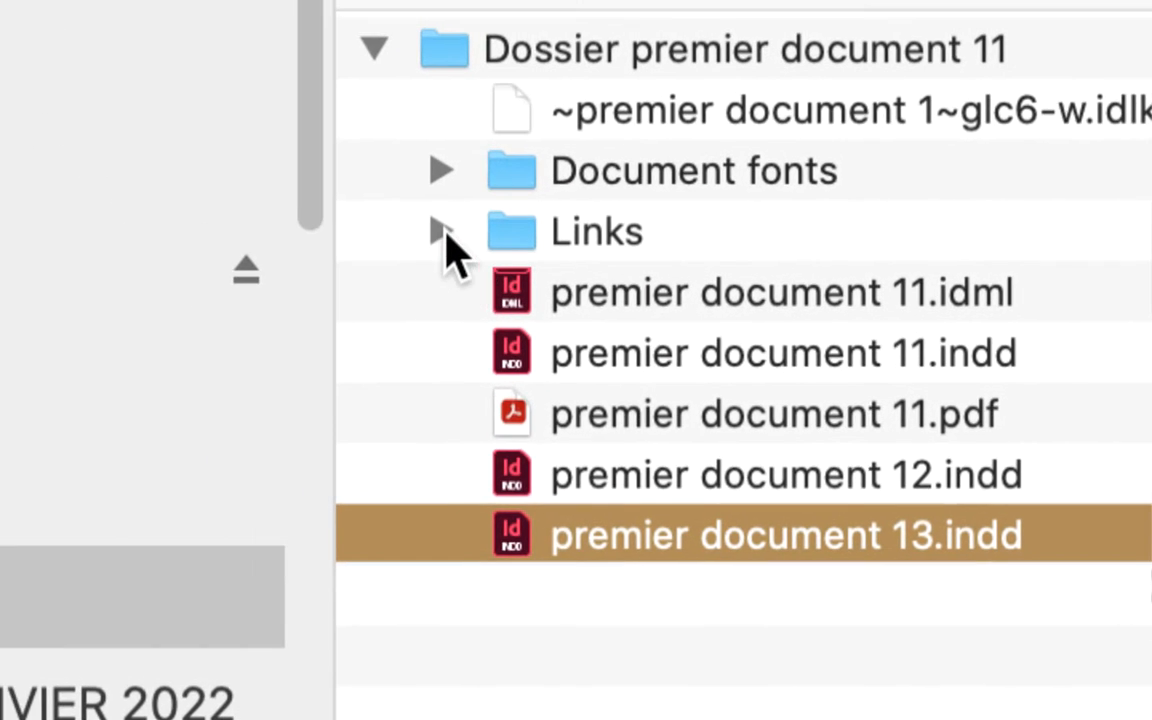
click(316, 176)
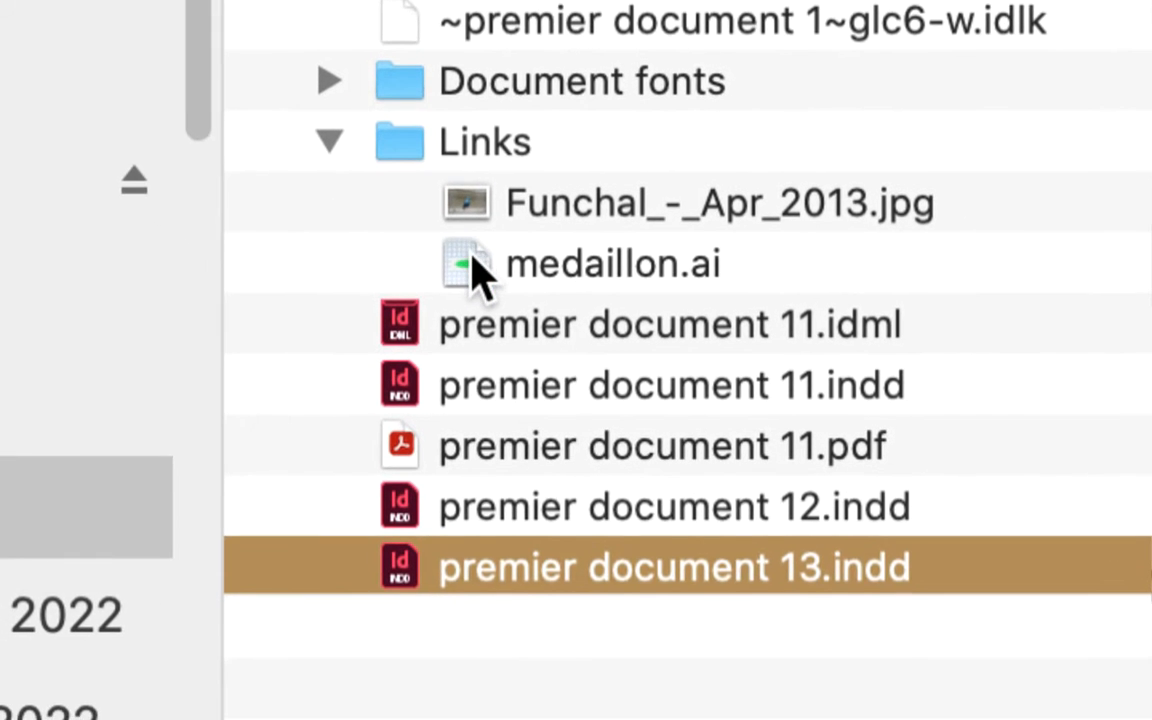
click(578, 338)
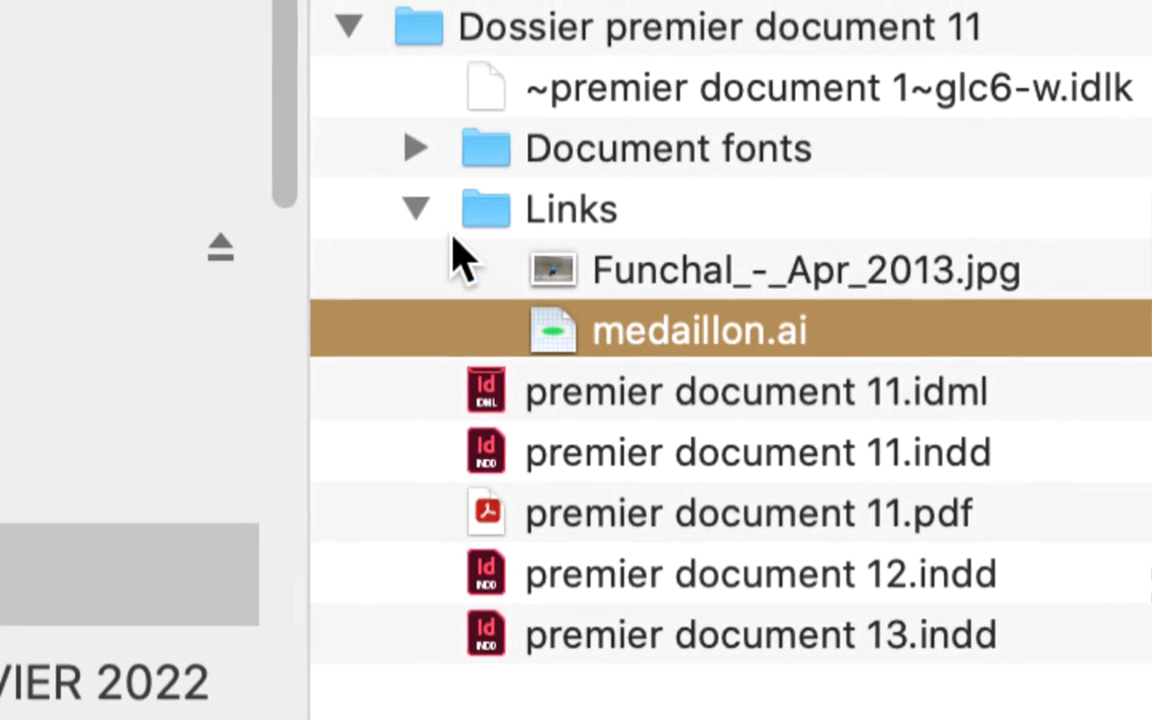
- Retrace the path through Dossier premier document 11 and its Links folder to medaillon.ai, and collapse the Links folder
click(418, 211)
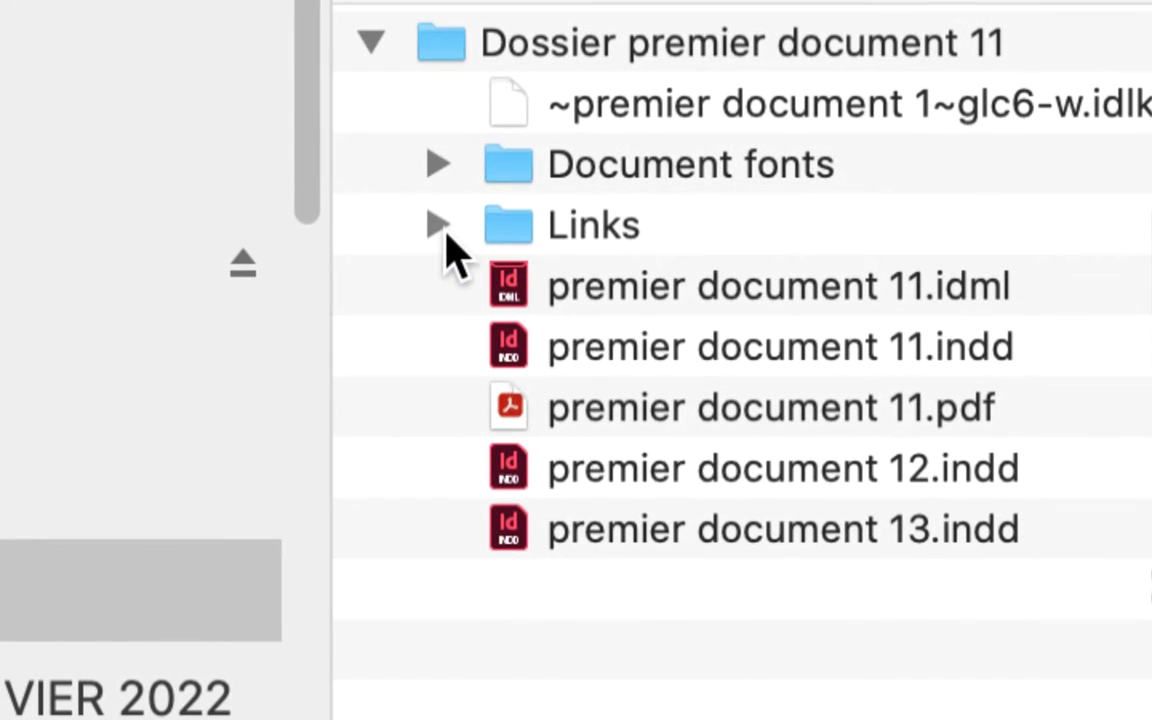
click(440, 228)
click(555, 332)
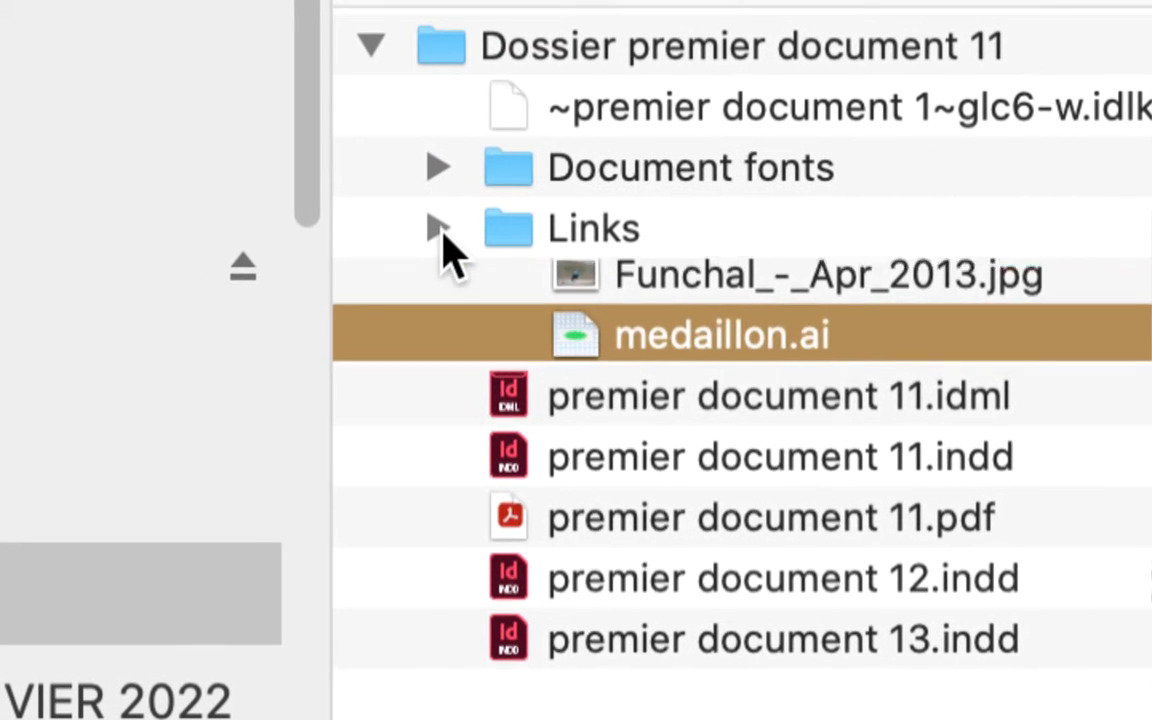
click(288, 129)
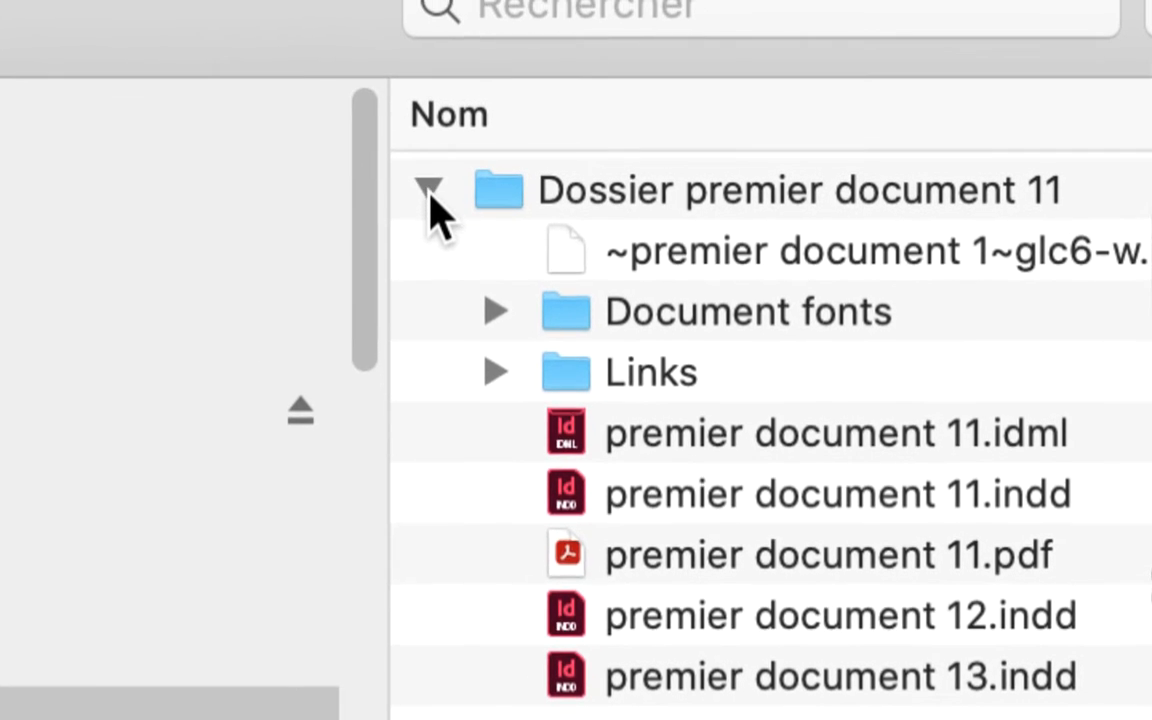
click(371, 45)
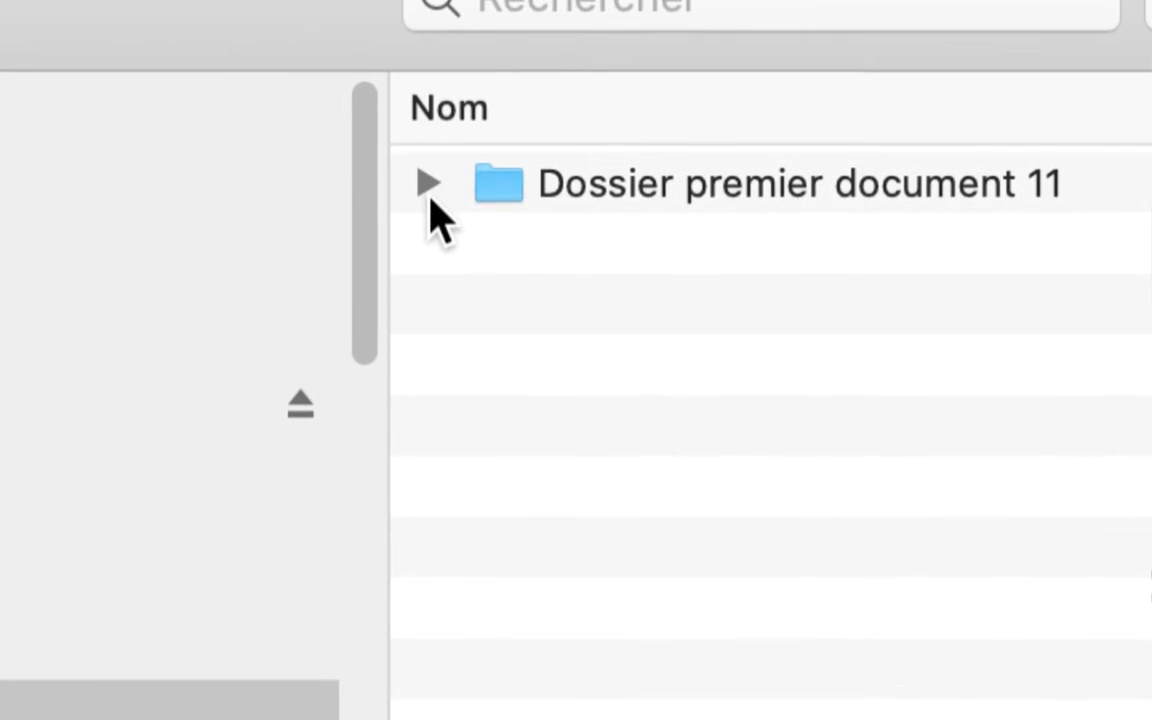
click(425, 186)
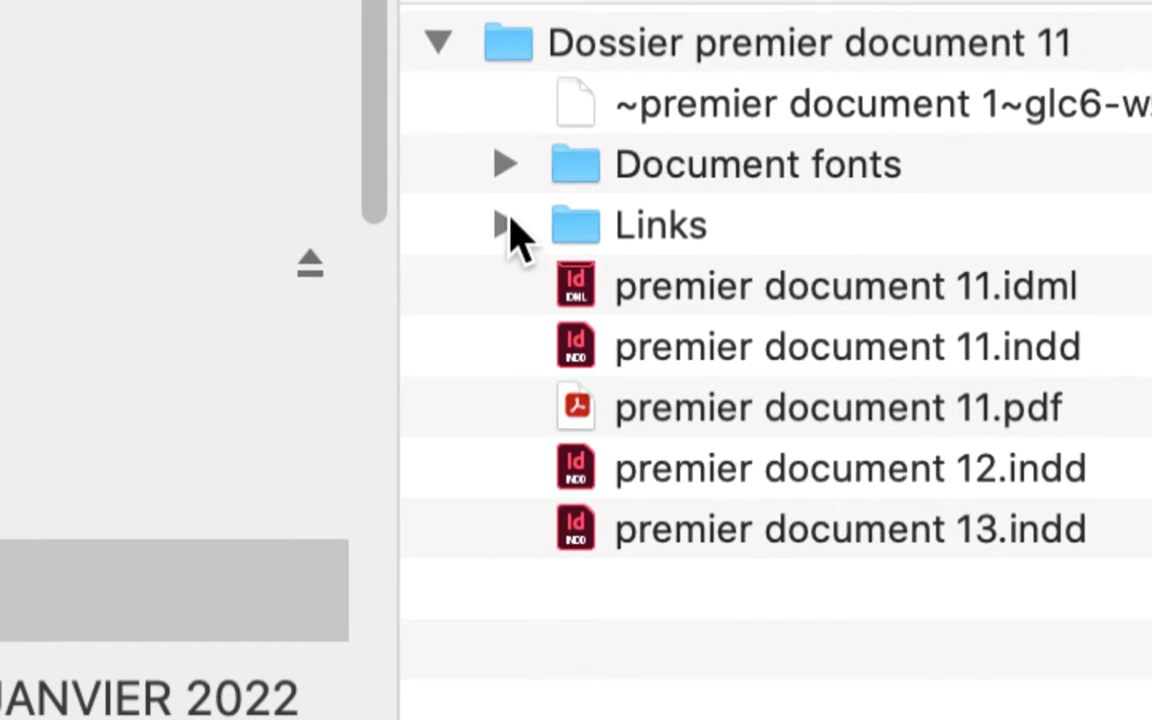
click(508, 227)
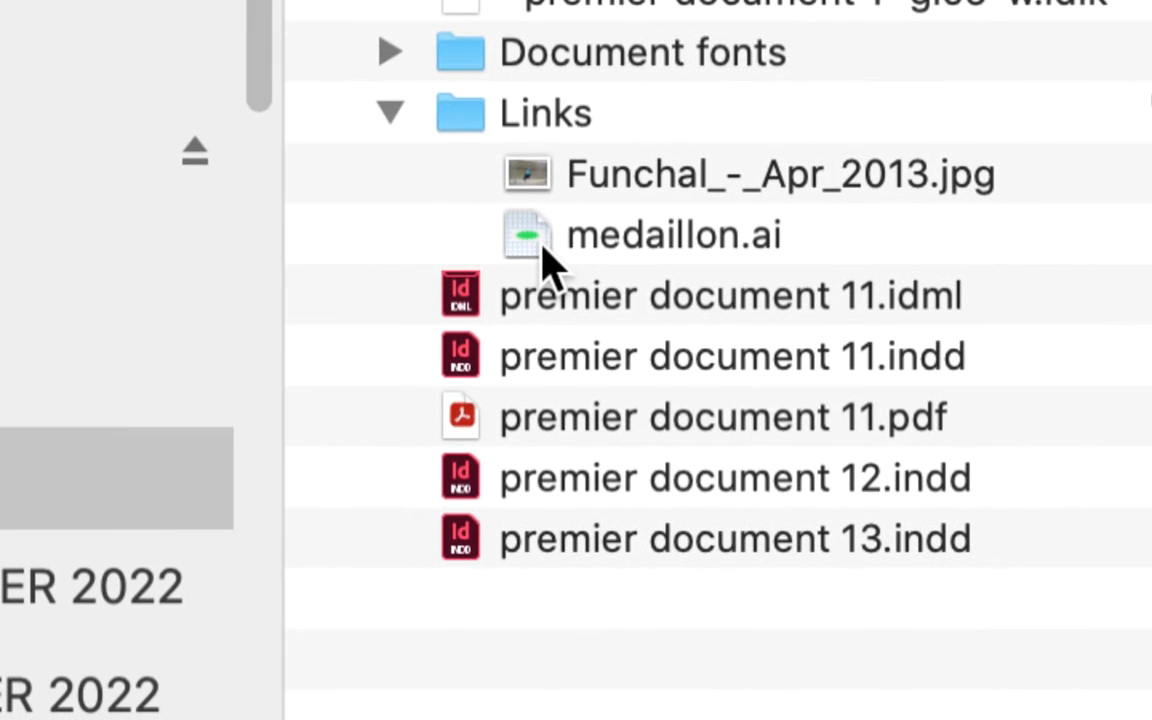
click(548, 260)
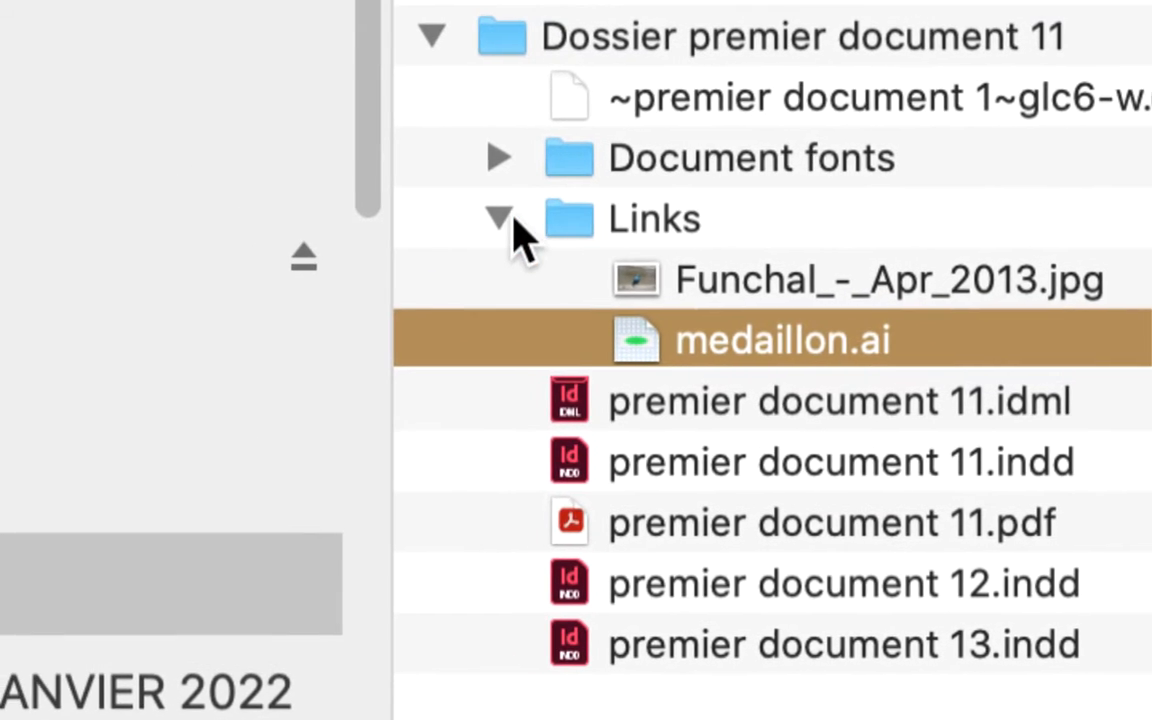
click(405, 121)
click(494, 182)
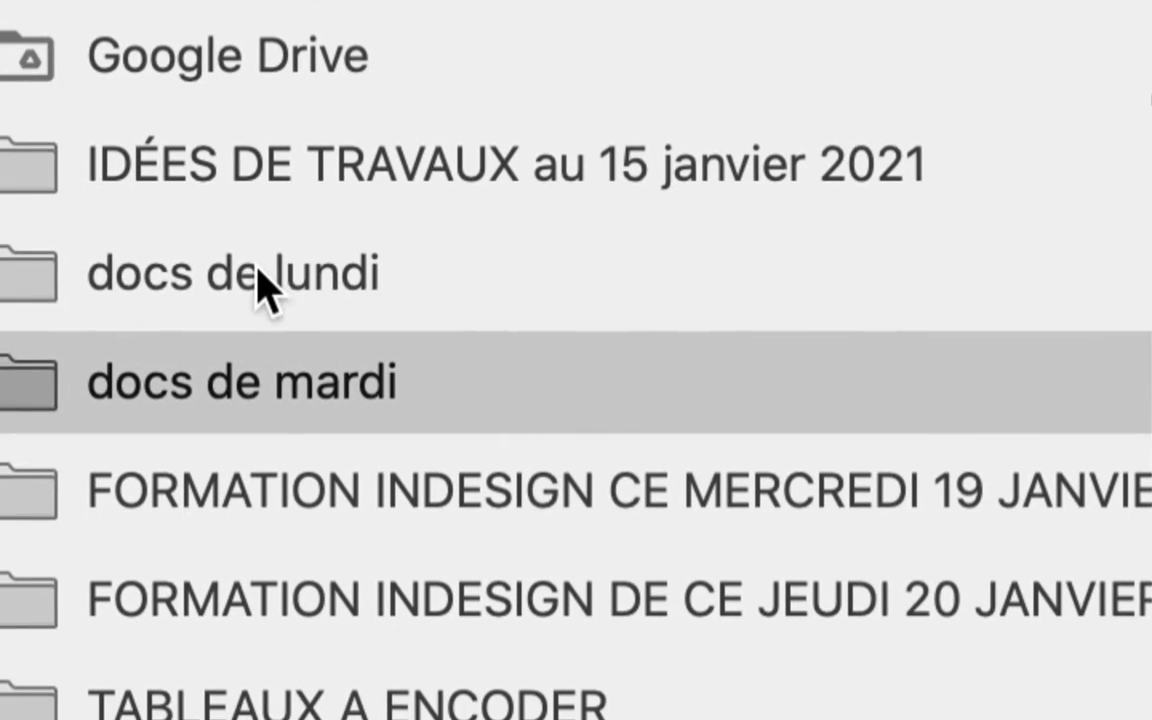
- View the contents of the docs de lundi folder, return to docs de mardi and close the Finder window
click(255, 272)
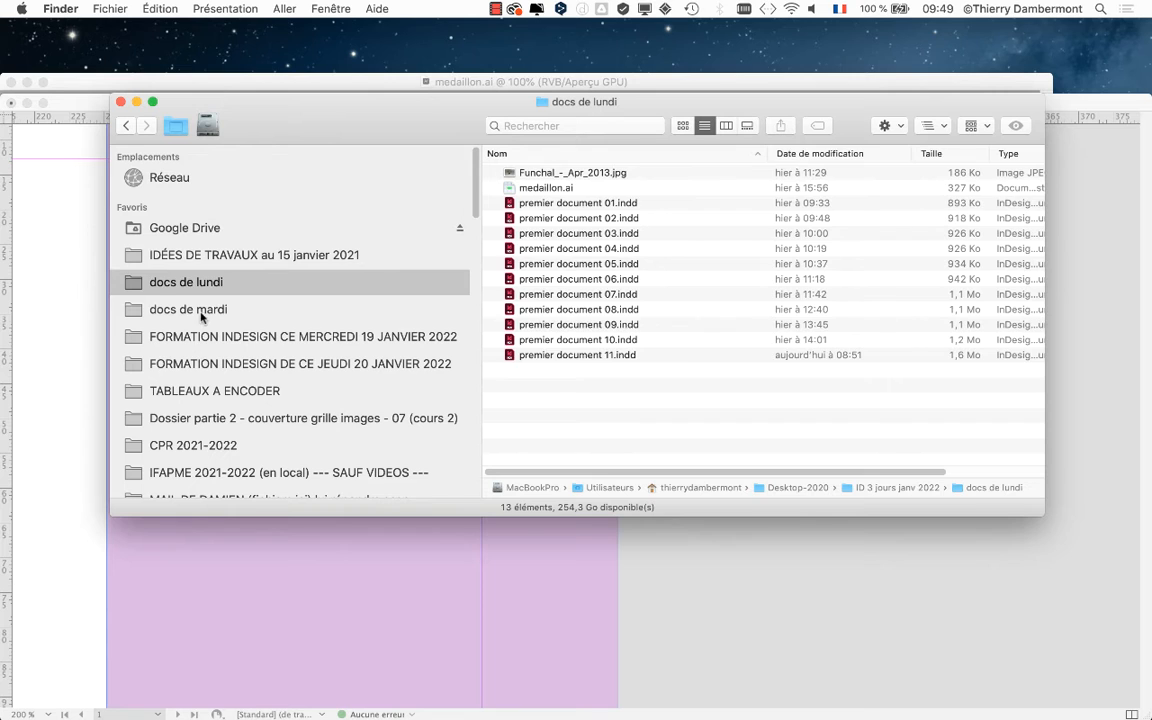
click(180, 309)
click(120, 101)
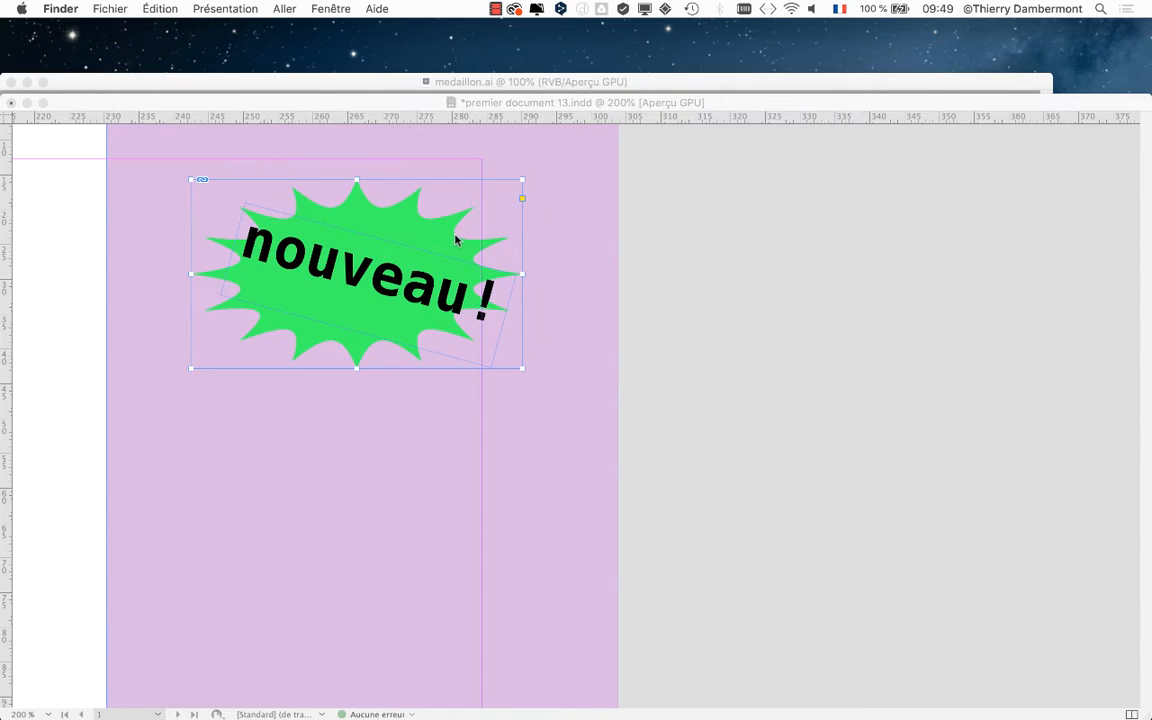
- Switch to Illustrator, select the star in medaillon.ai and change its fill to the pink swatch
click(347, 106)
key(super+Tab)
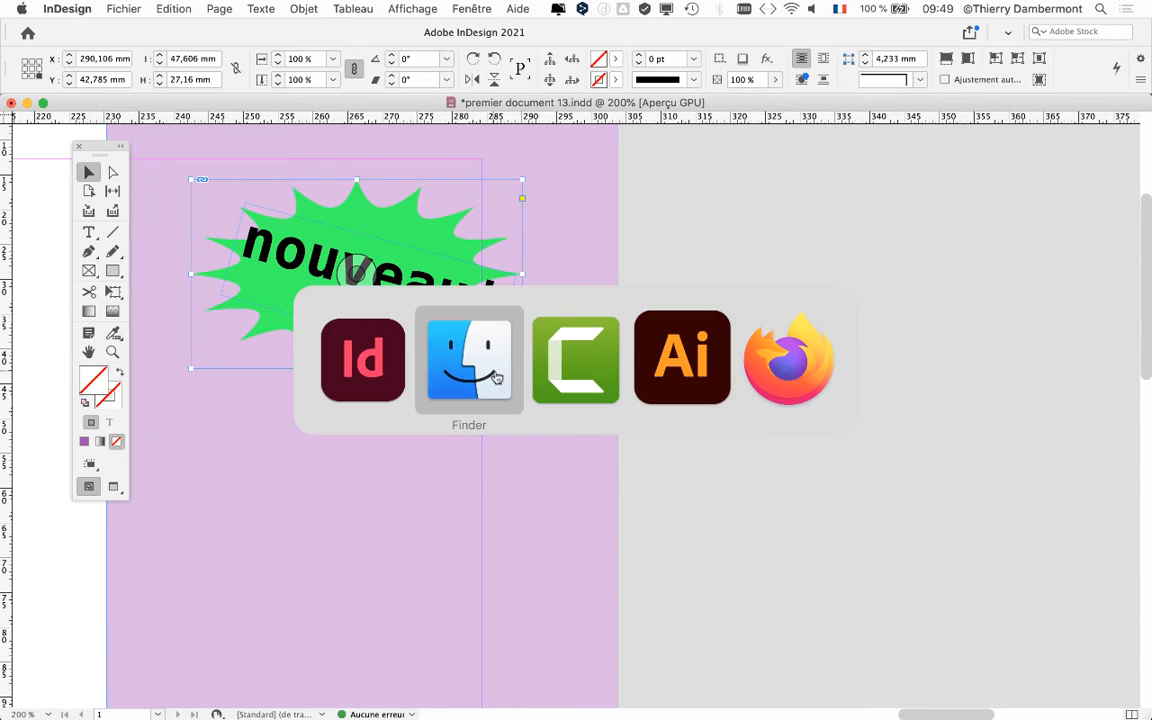
click(681, 372)
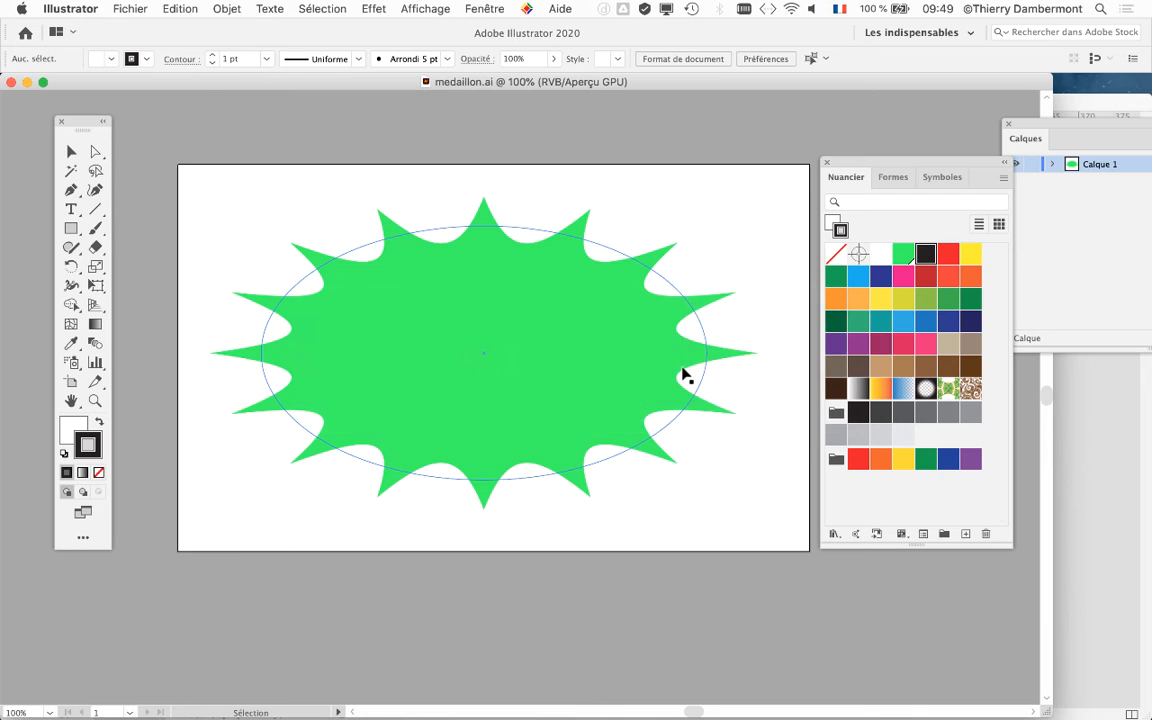
click(544, 302)
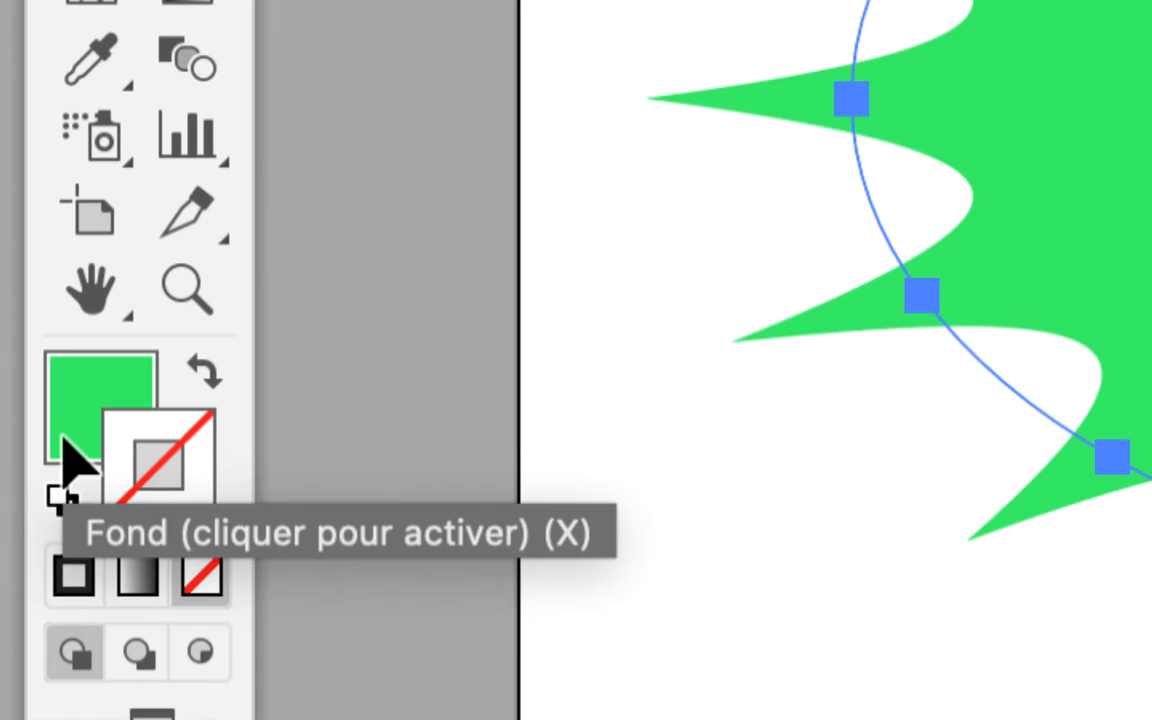
click(64, 437)
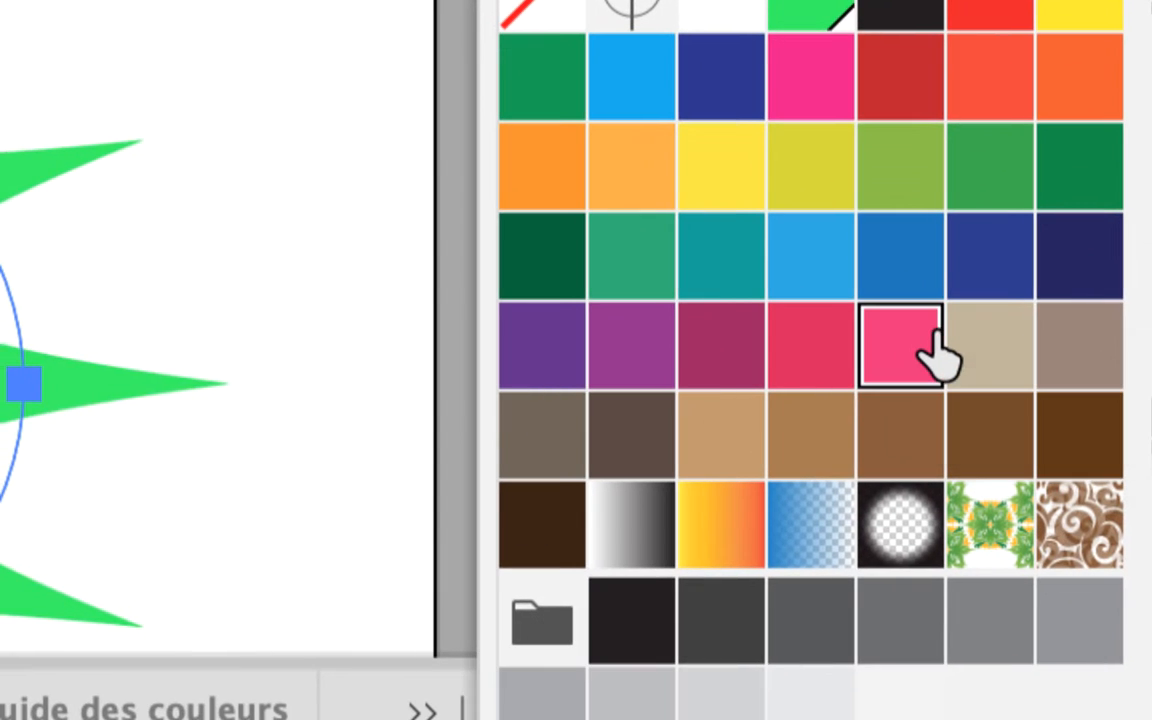
click(916, 388)
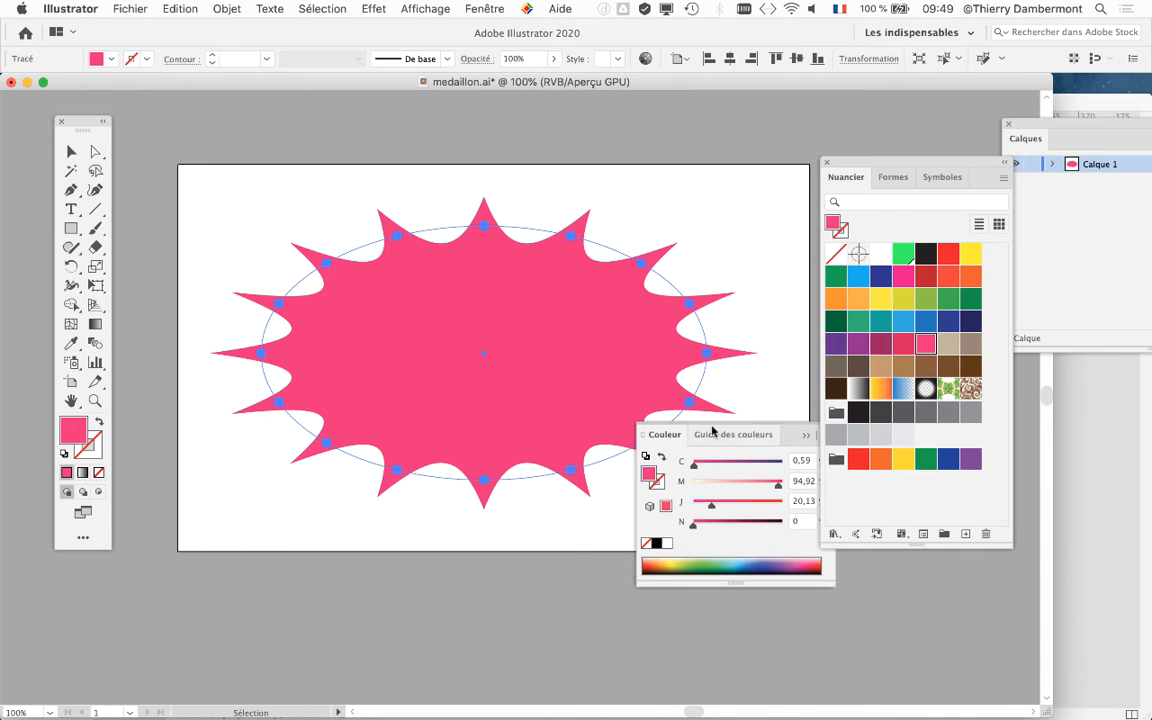
- Collapse the Couleur panel and create a new global swatch from the star's fill with the blue value set to 220
click(810, 435)
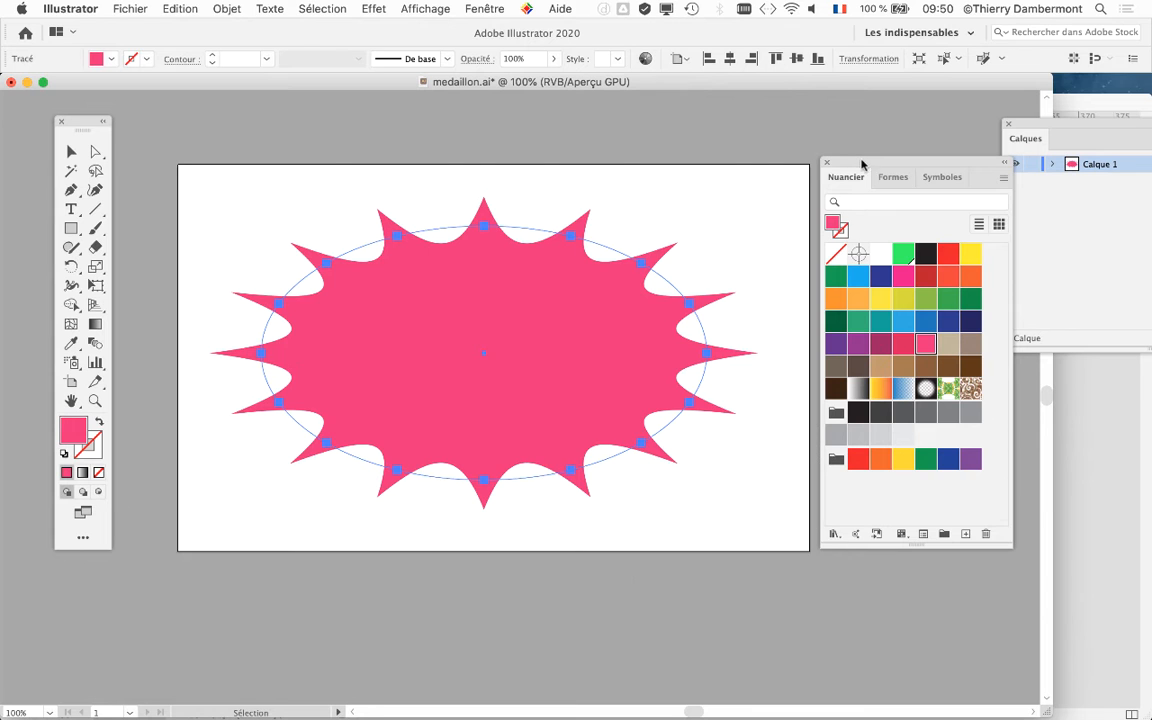
drag(861, 162, 804, 121)
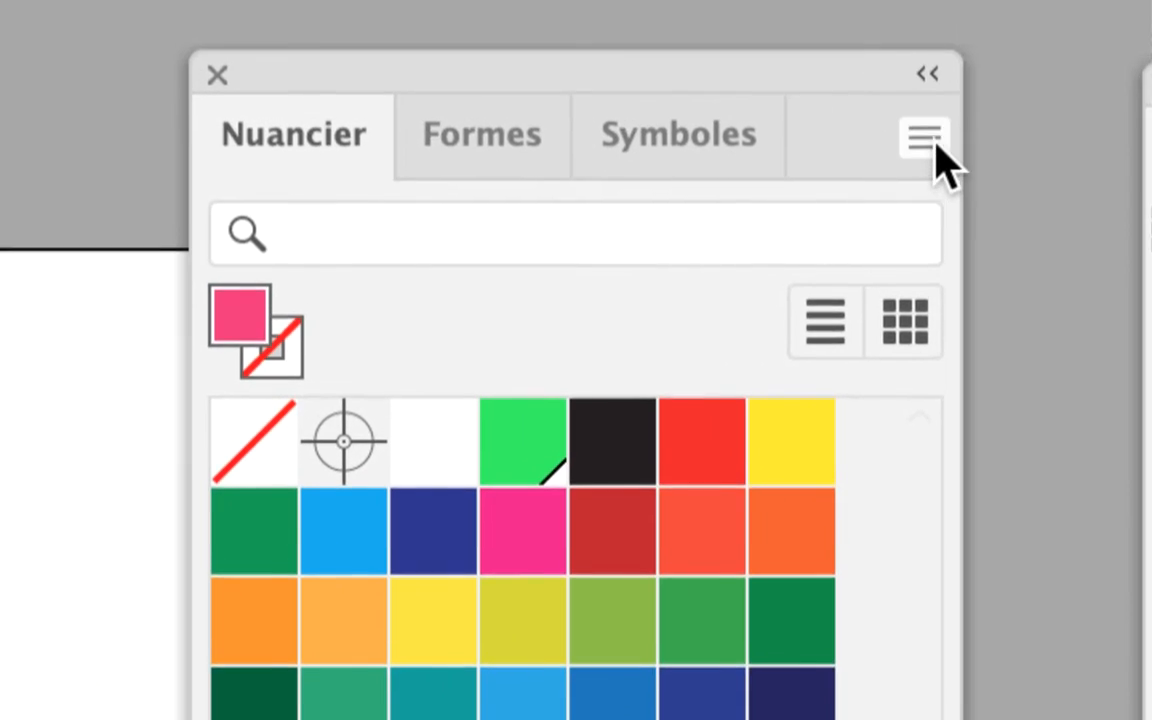
click(930, 143)
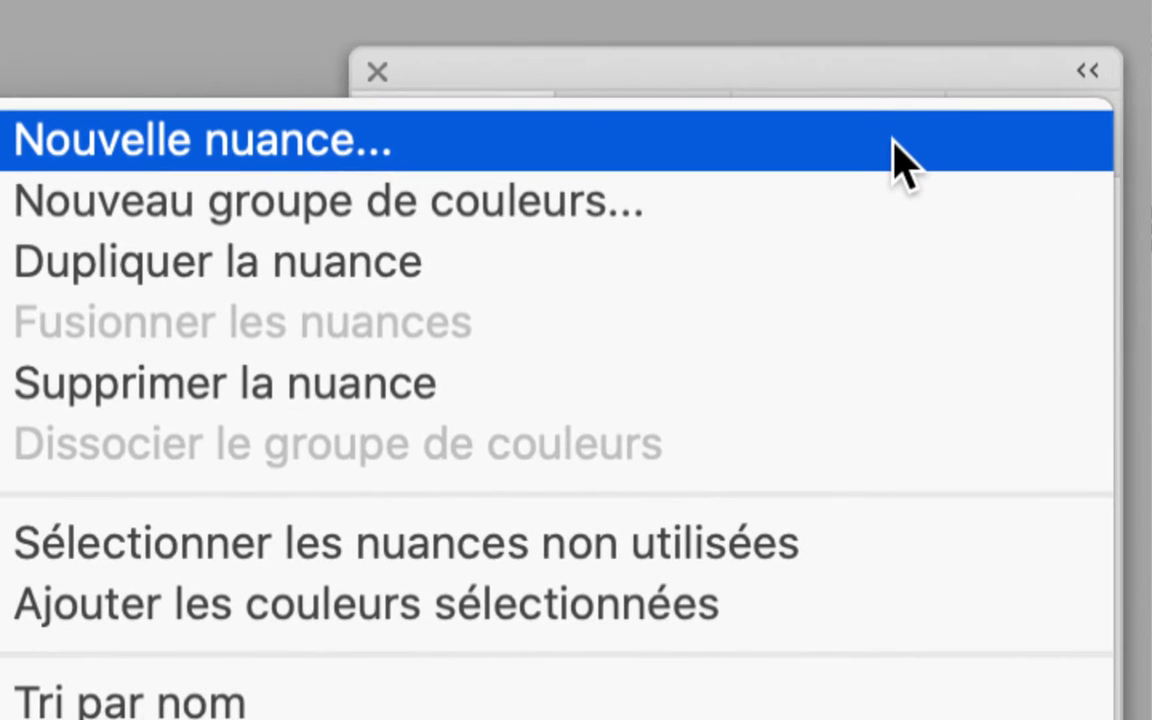
key(Escape)
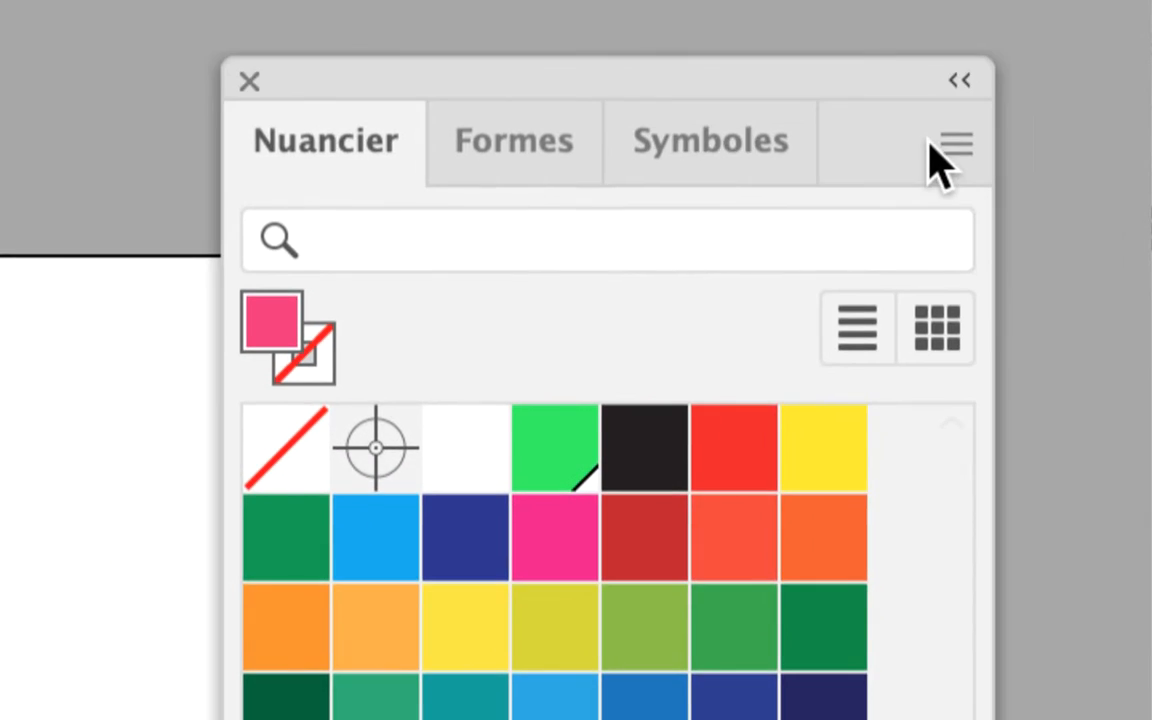
click(935, 145)
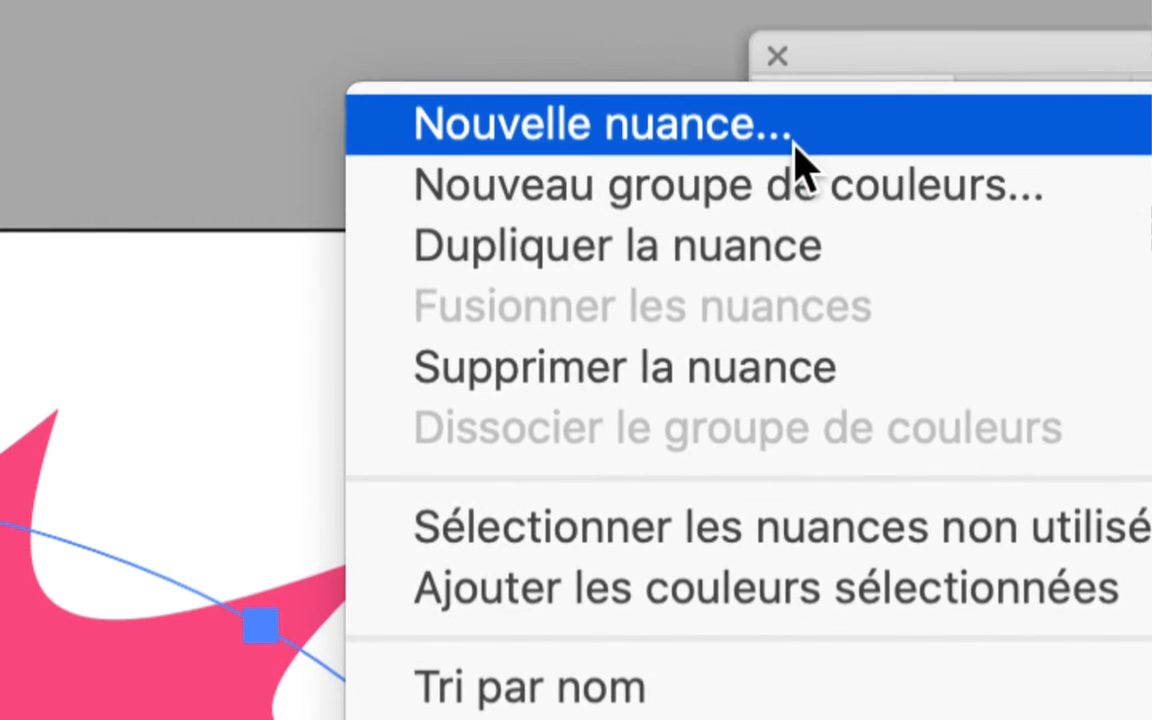
click(575, 155)
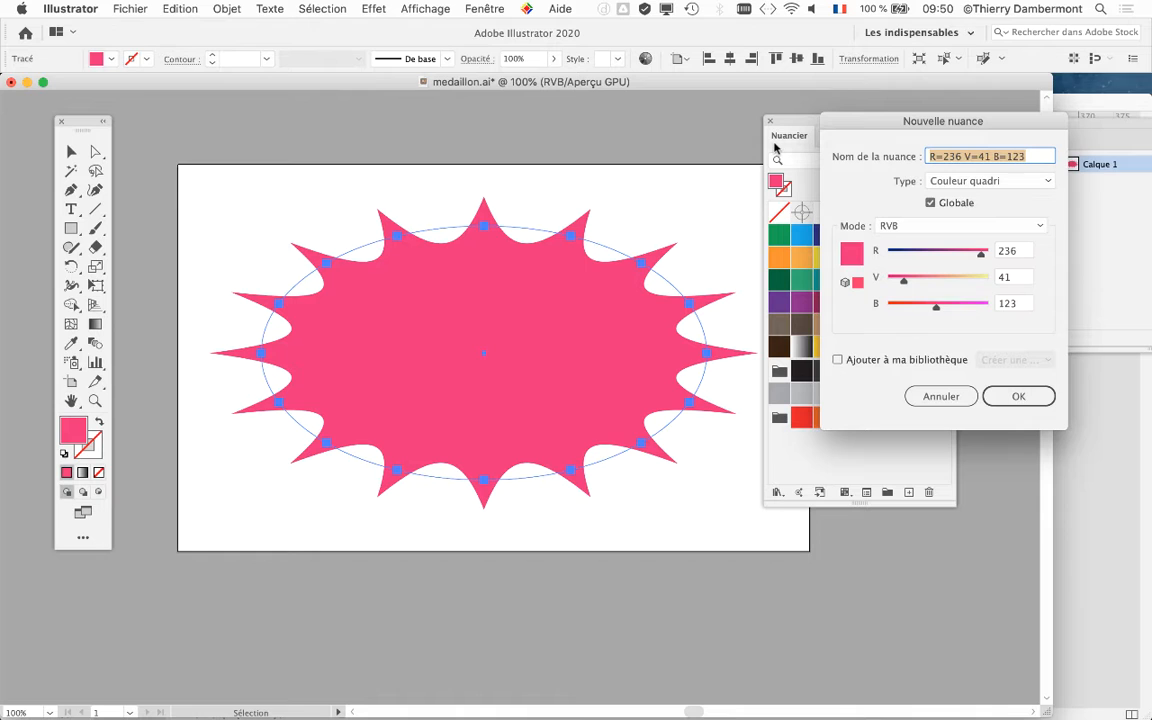
drag(936, 306, 974, 306)
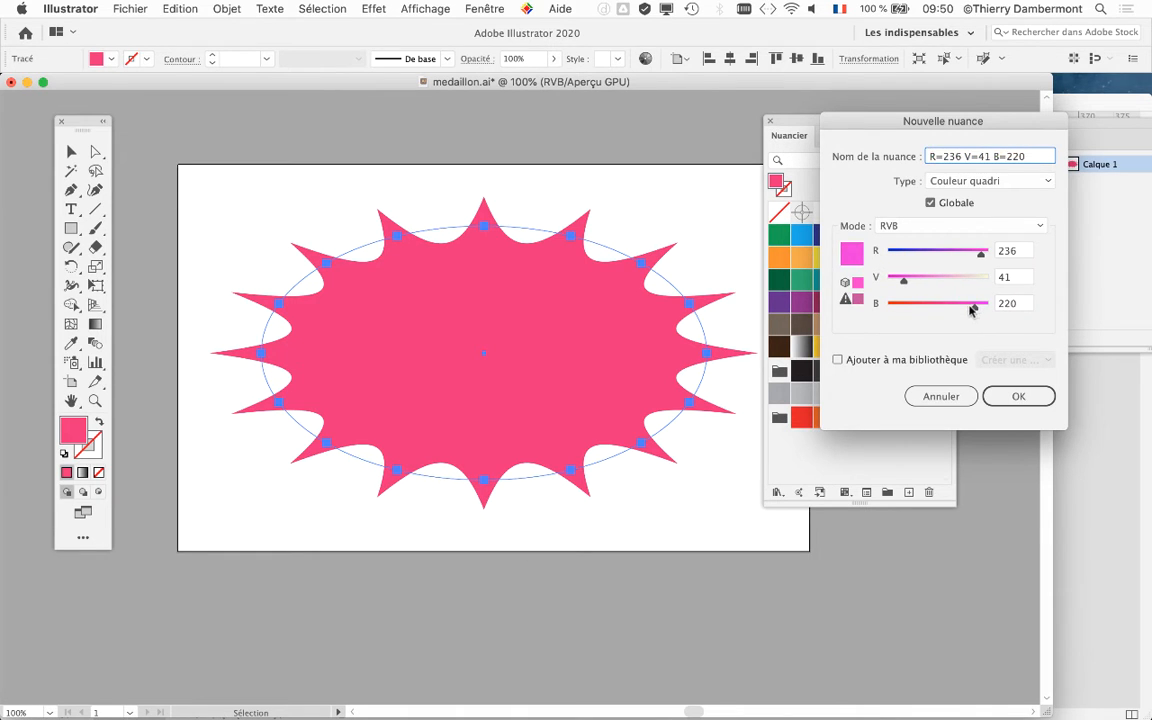
click(1016, 396)
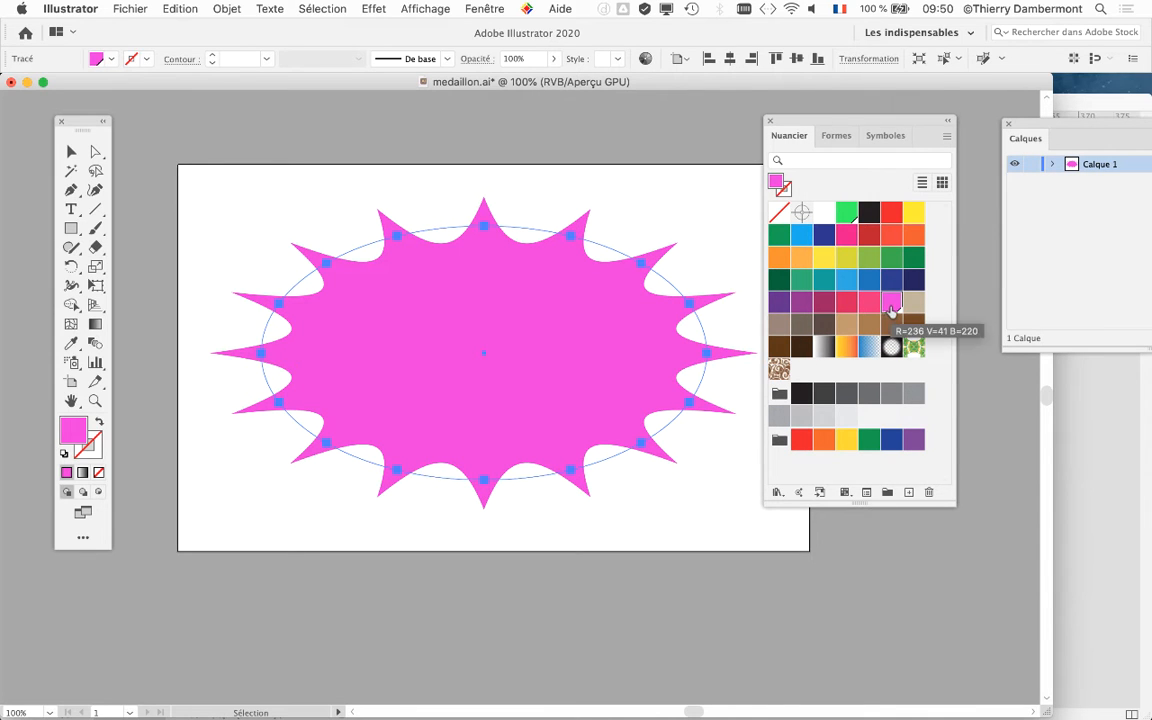
double_click(892, 307)
click(817, 345)
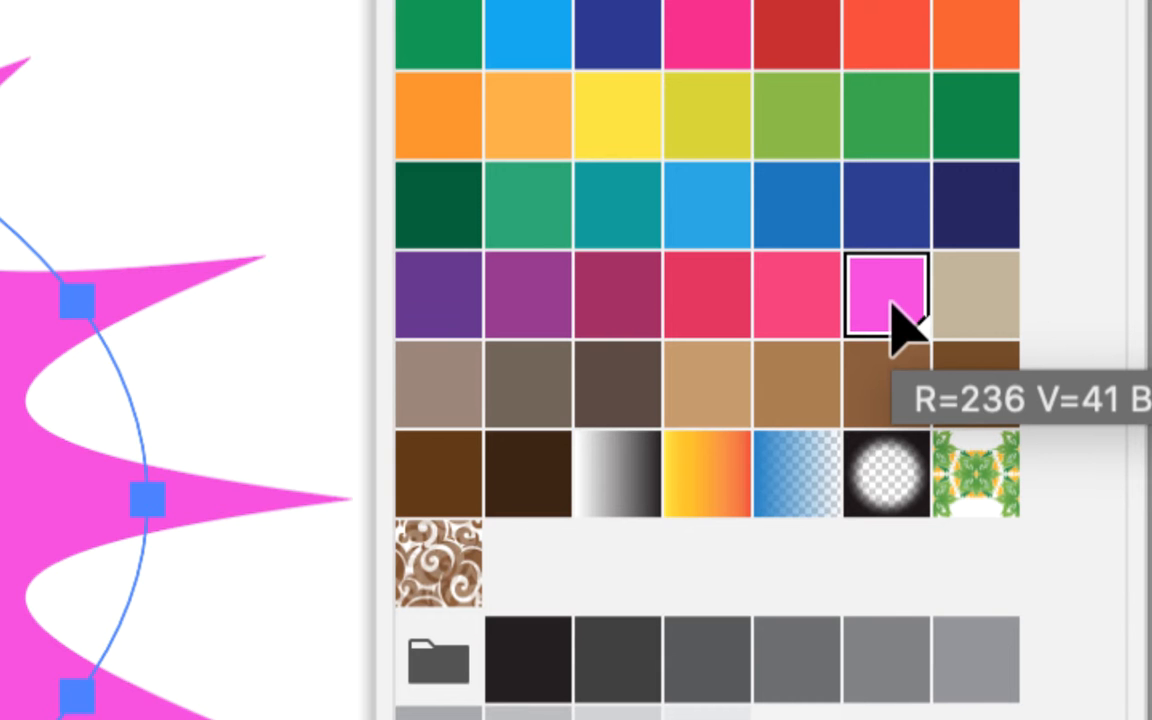
double_click(892, 318)
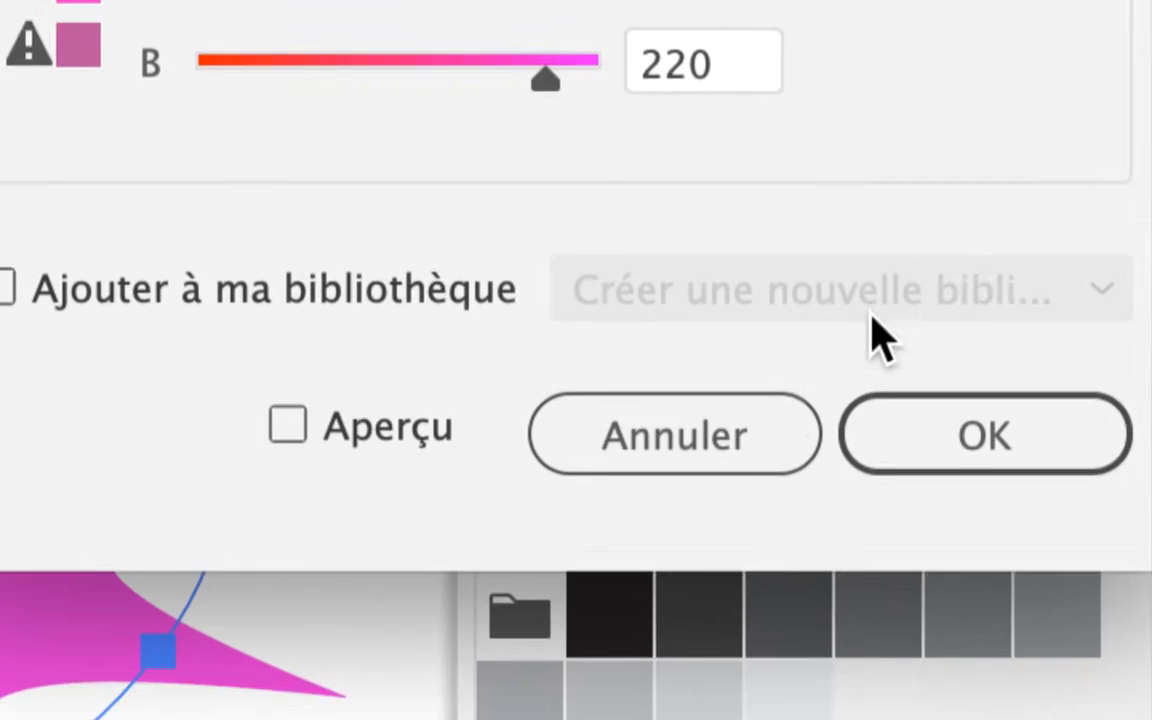
click(680, 470)
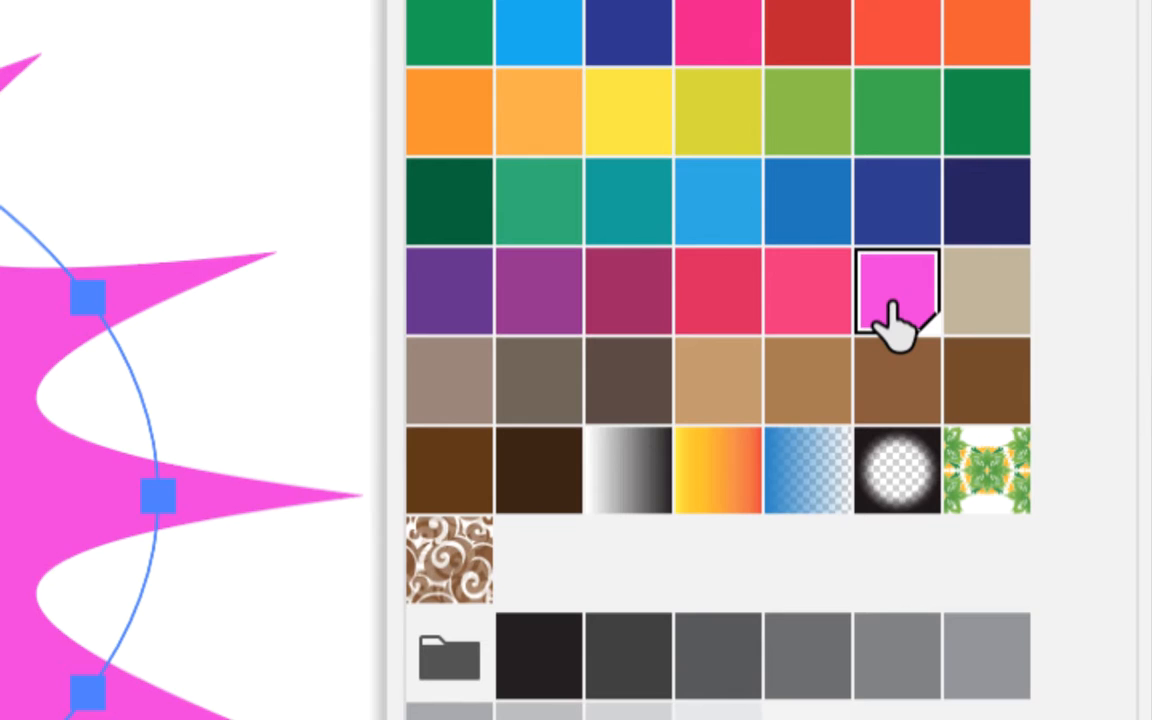
- Edit the new magenta swatch to R=255, V=103, B=255 with preview on, and move the Nuancier panel clear of the artboard
double_click(892, 318)
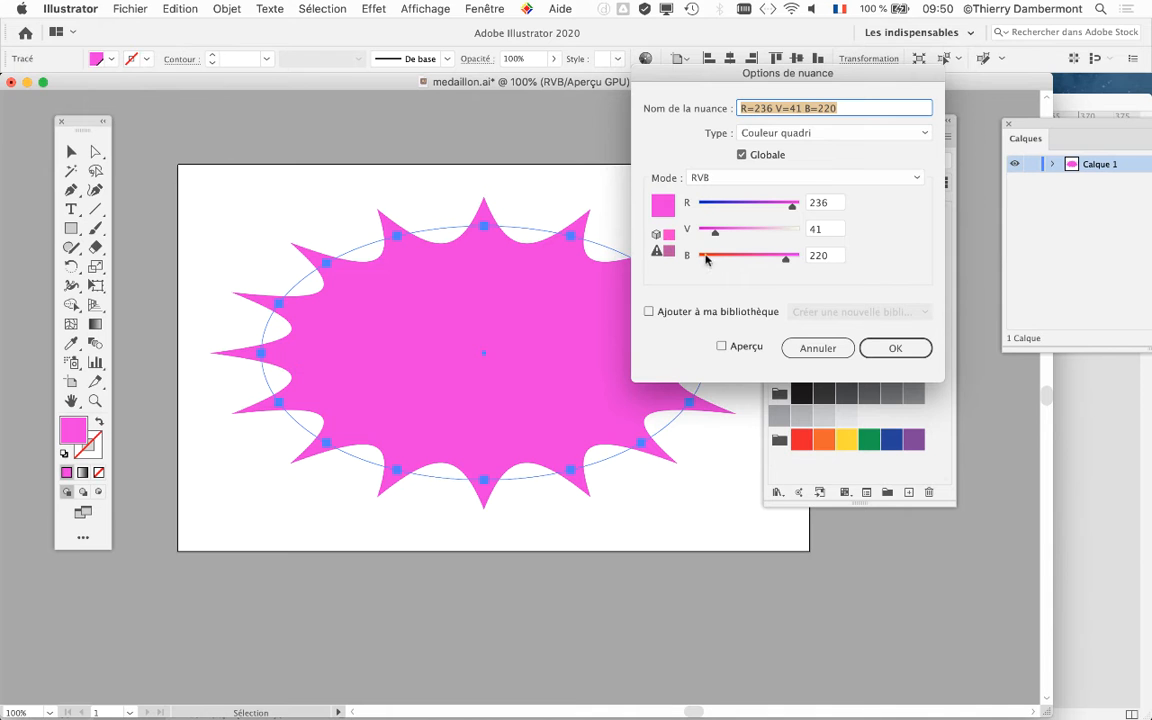
drag(715, 232, 696, 232)
drag(792, 205, 801, 205)
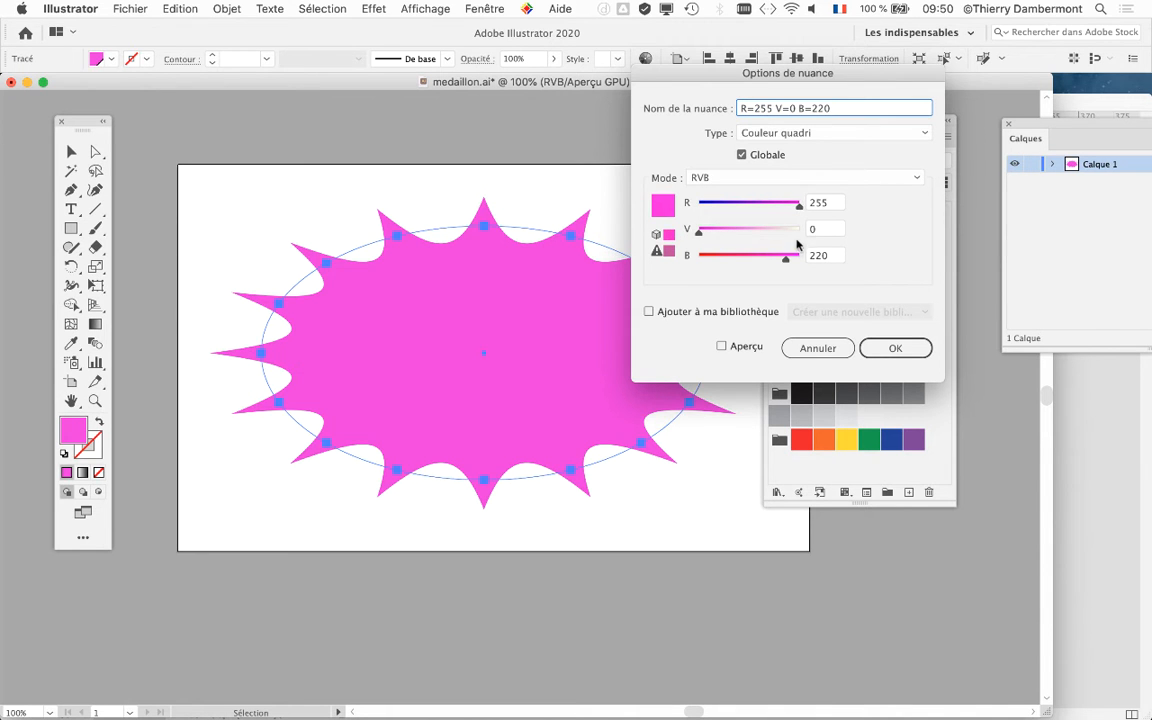
drag(786, 257, 801, 257)
drag(698, 232, 731, 233)
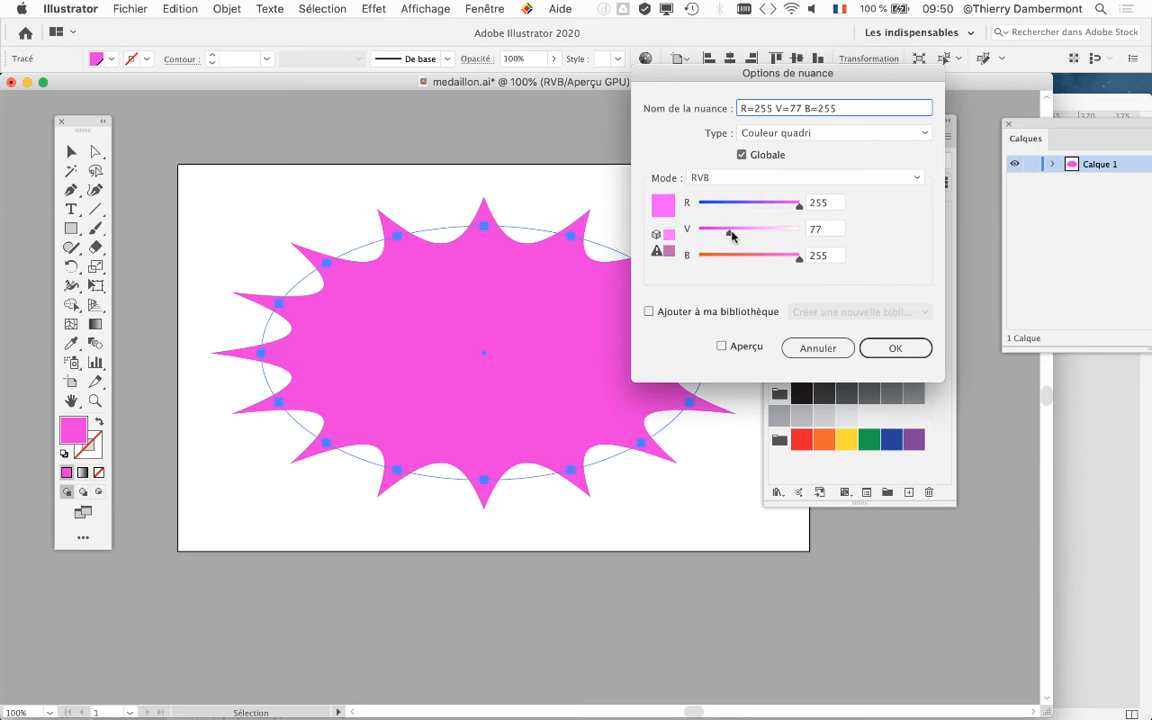
click(741, 346)
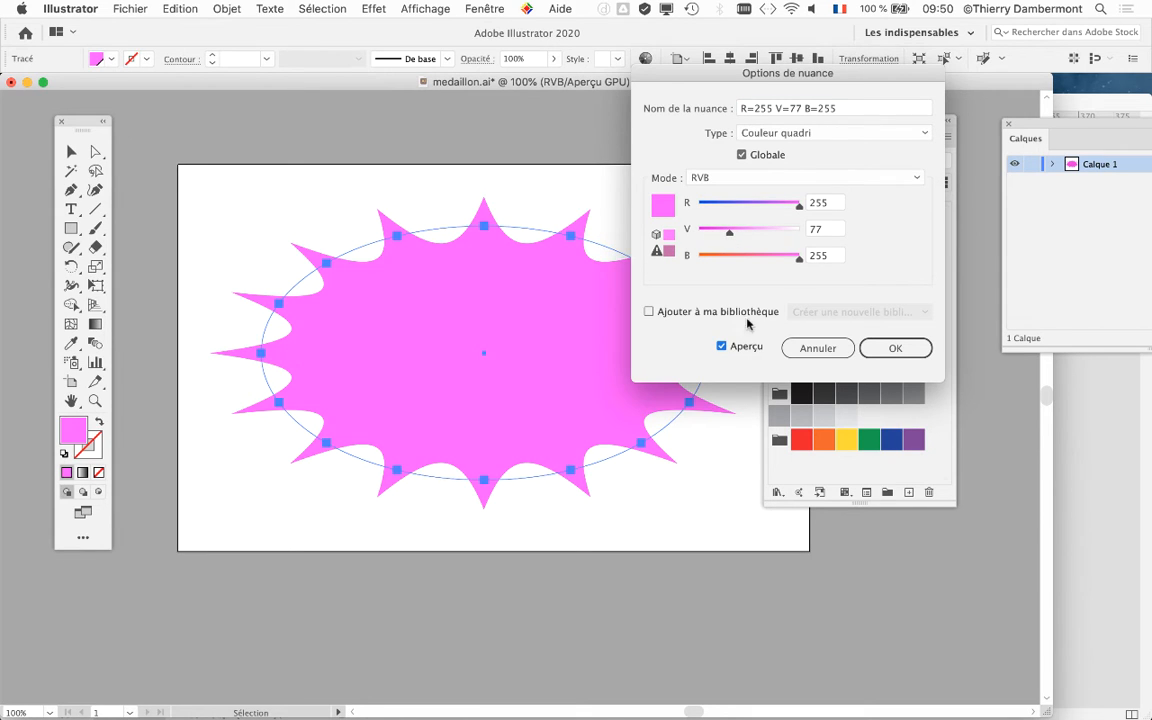
click(739, 234)
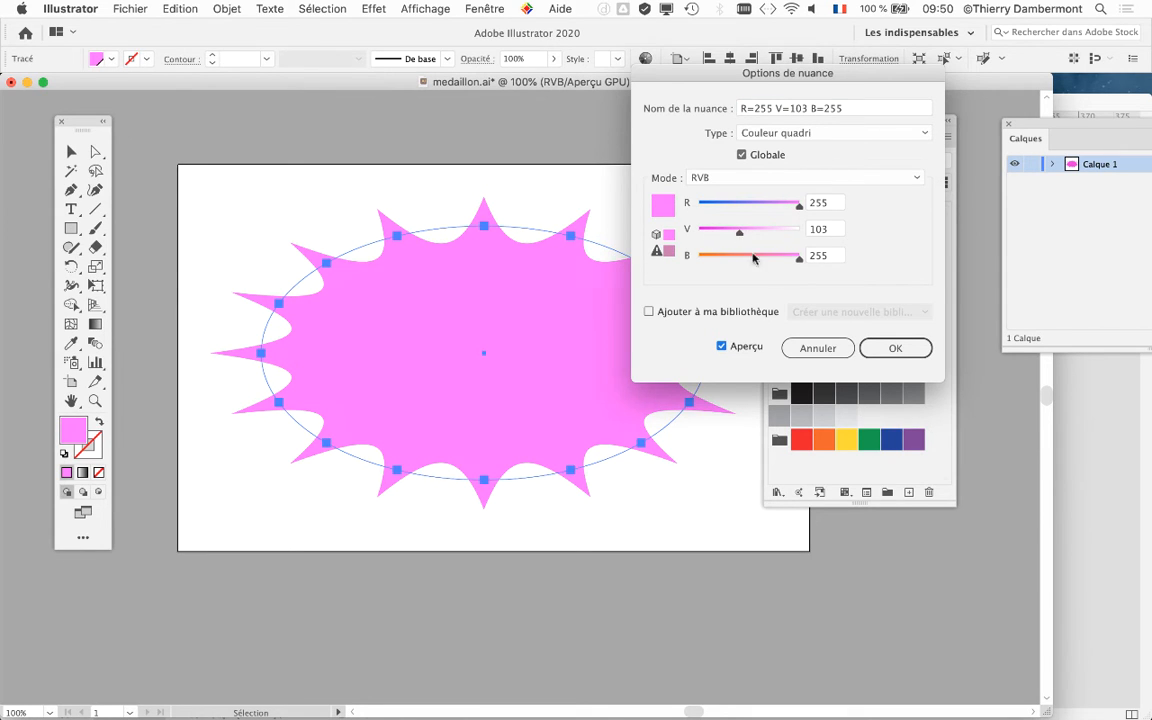
click(895, 348)
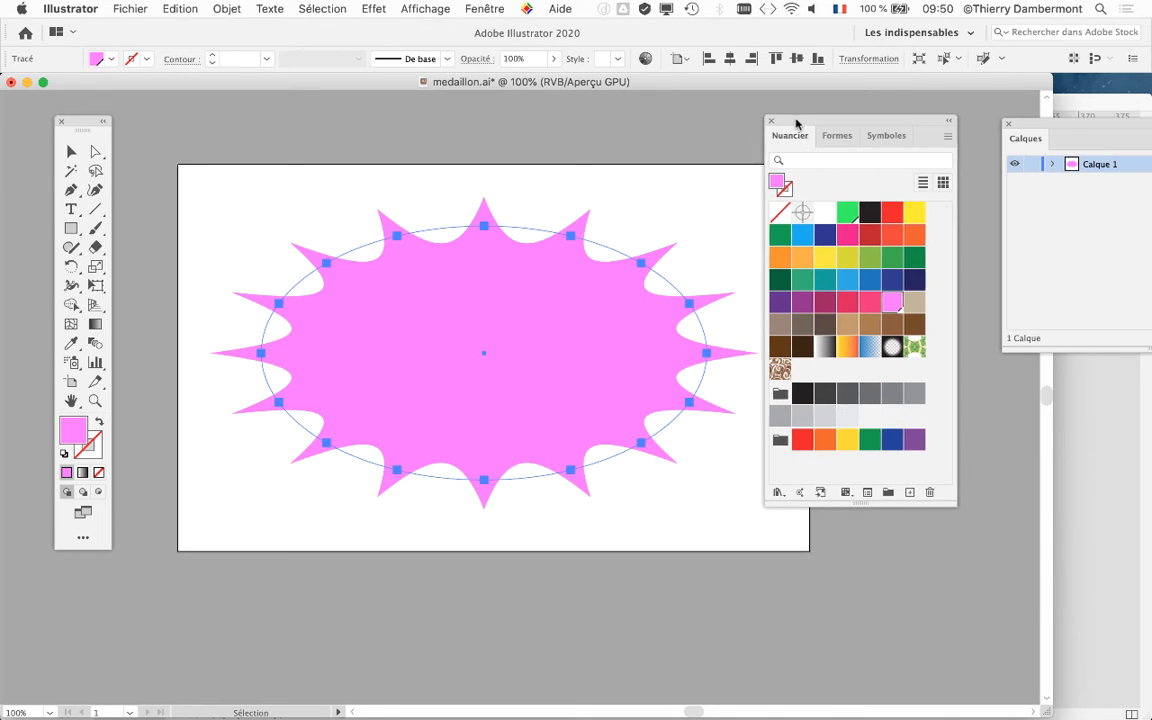
drag(797, 122, 955, 125)
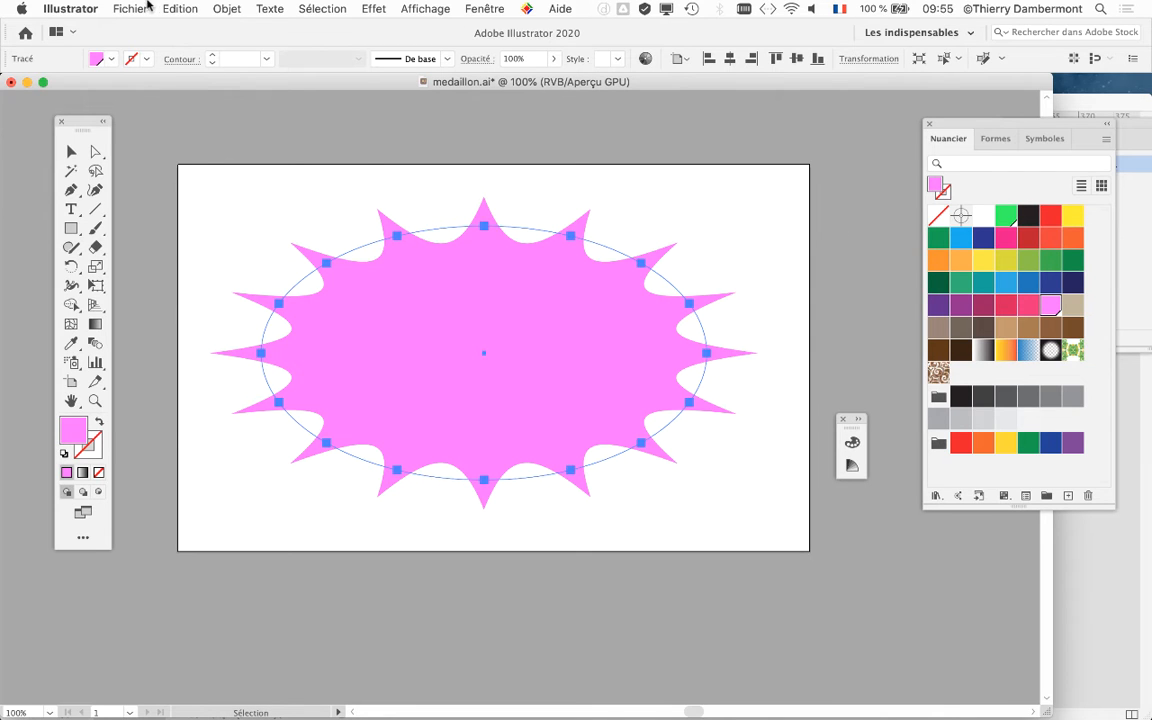
- Save medaillon.ai and switch to InDesign to view the linked star
click(131, 9)
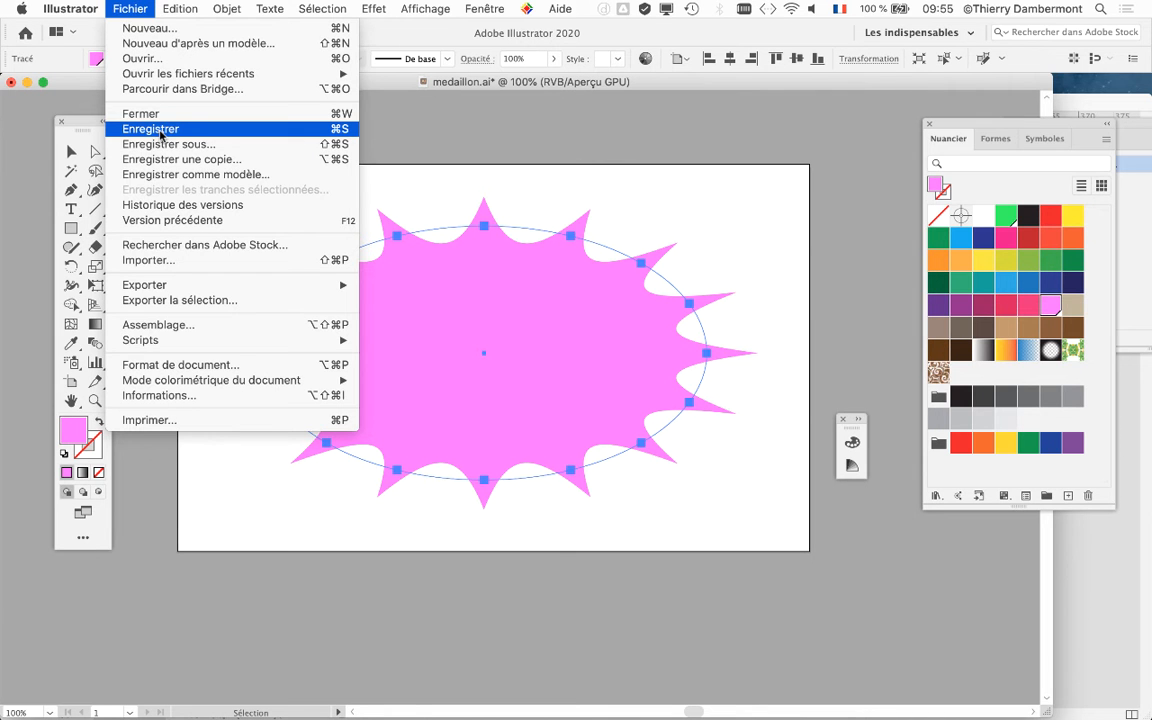
click(161, 131)
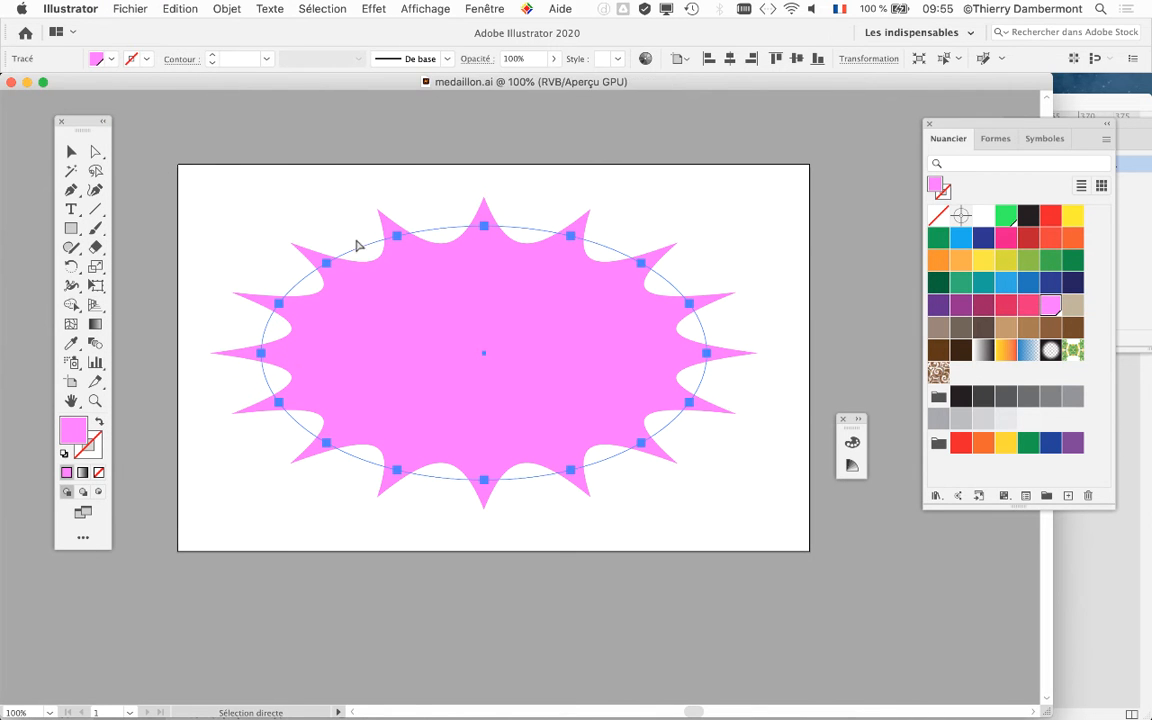
key(super+Tab)
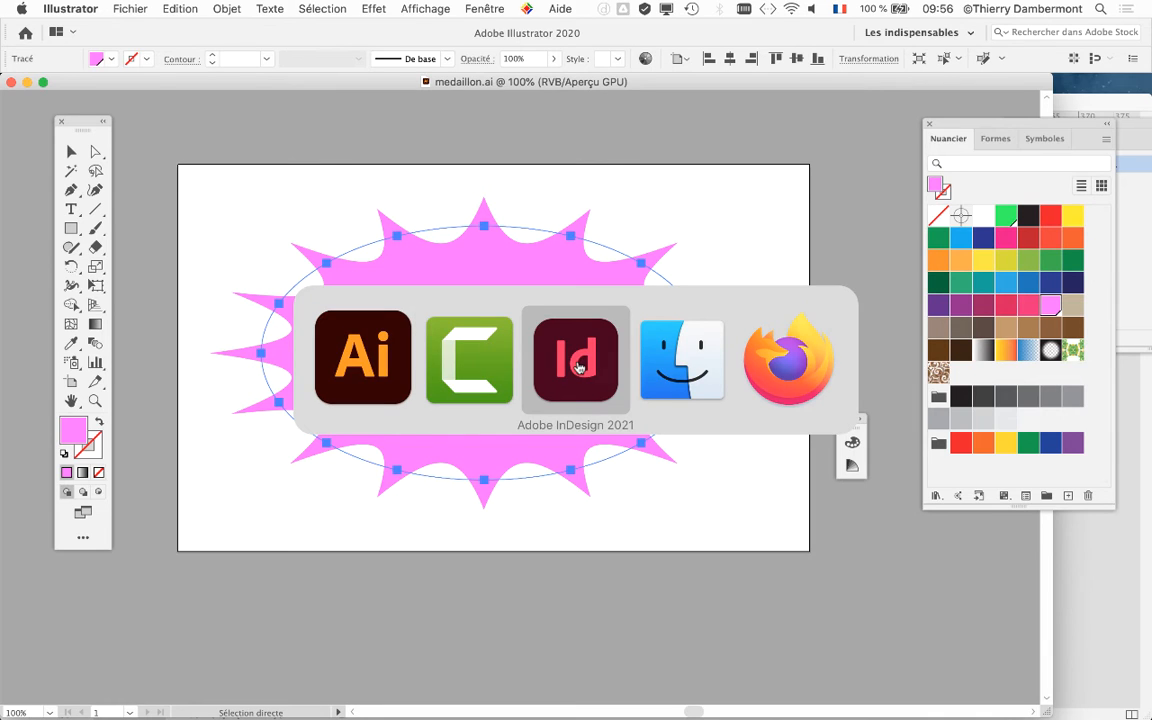
click(577, 368)
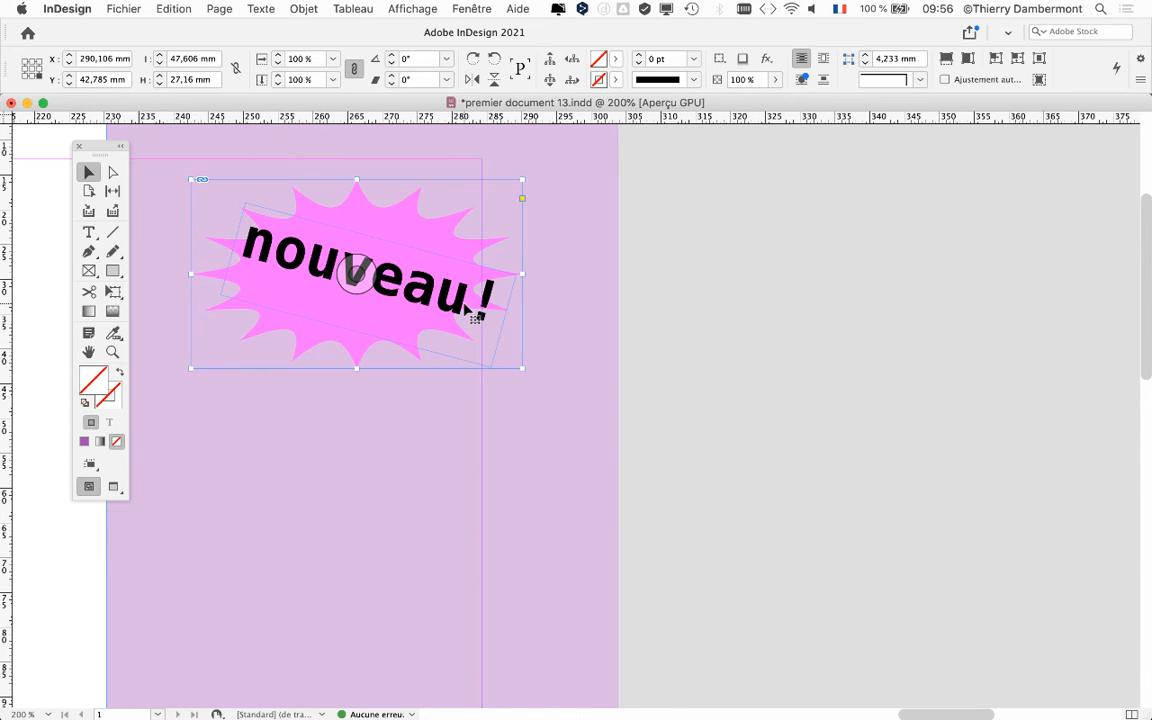
- Switch back to Illustrator, fill the star with the purple swatch and save medaillon.ai
key(super+Tab)
click(545, 360)
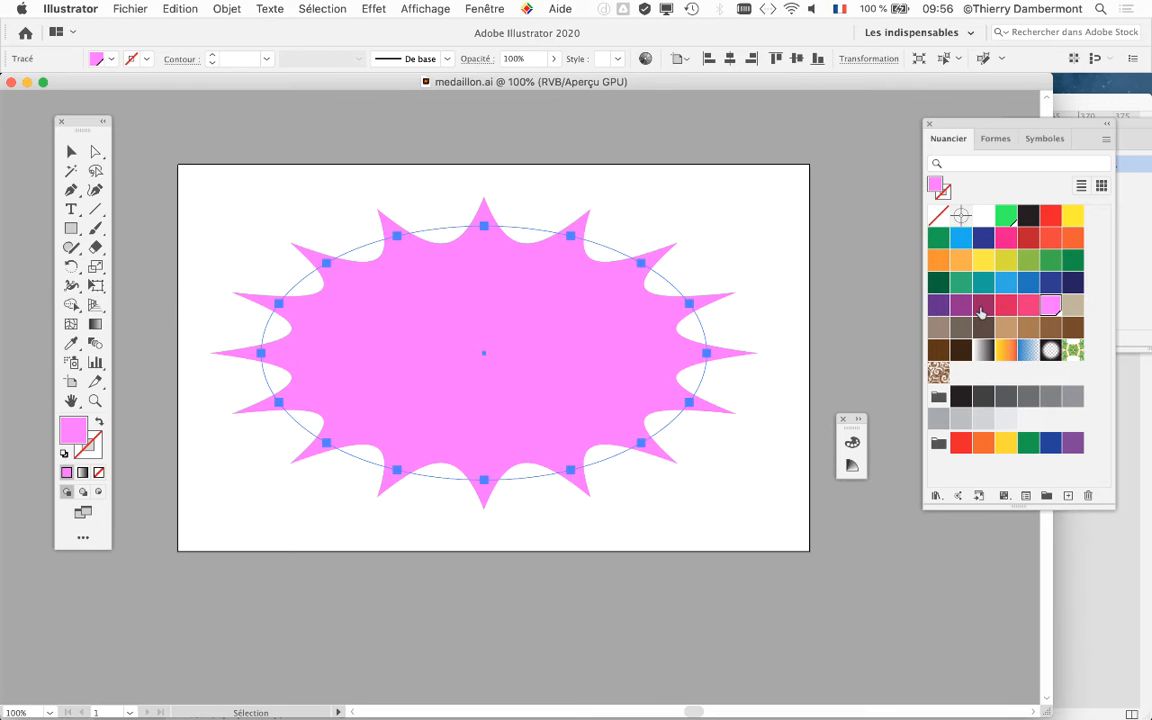
click(960, 305)
click(110, 8)
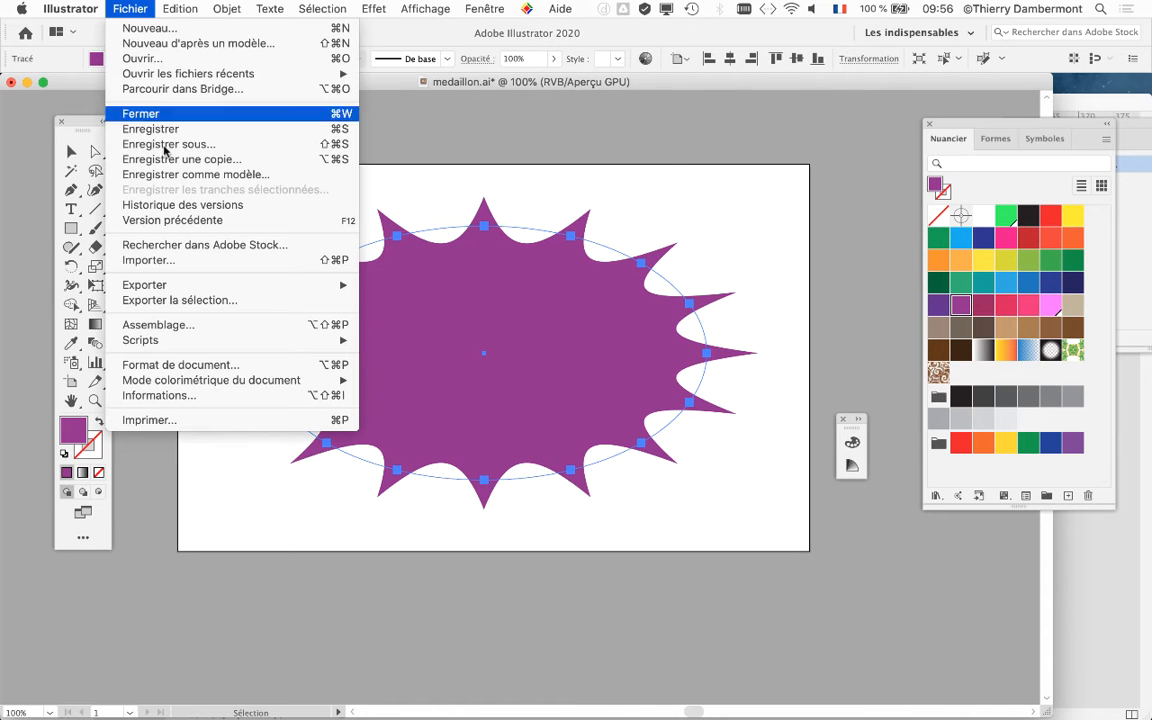
click(152, 129)
- Return to InDesign, deselect the star image and select it again to inspect its link status
key(super+Tab)
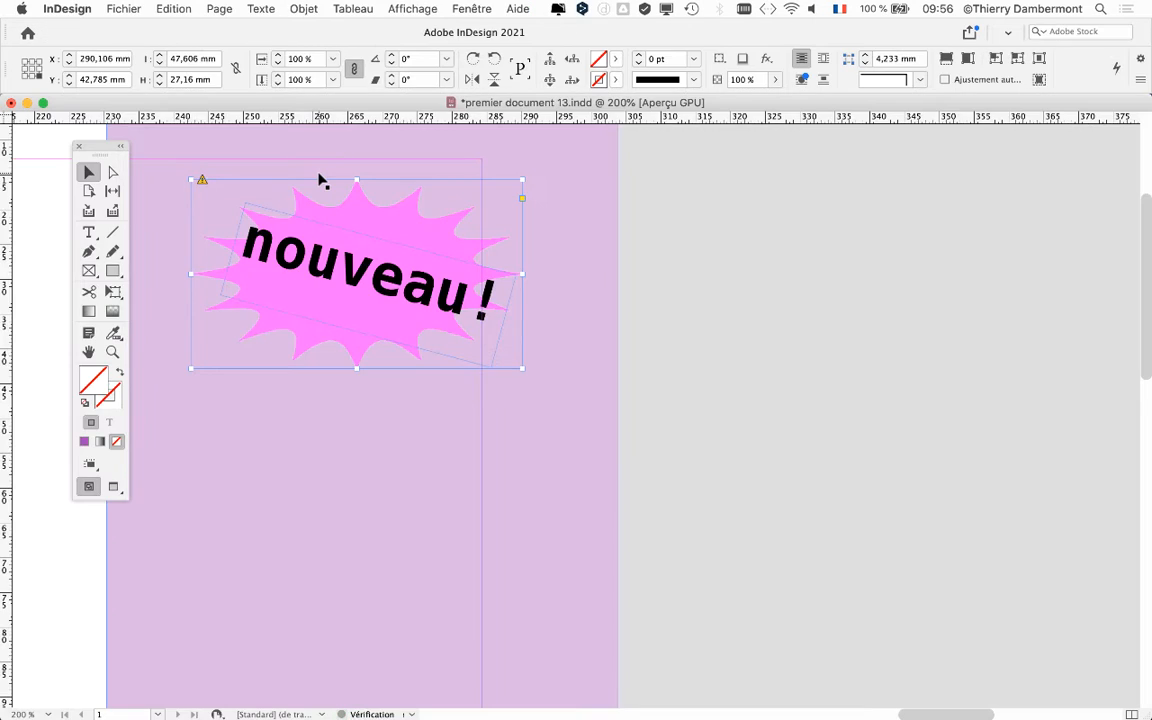
click(640, 286)
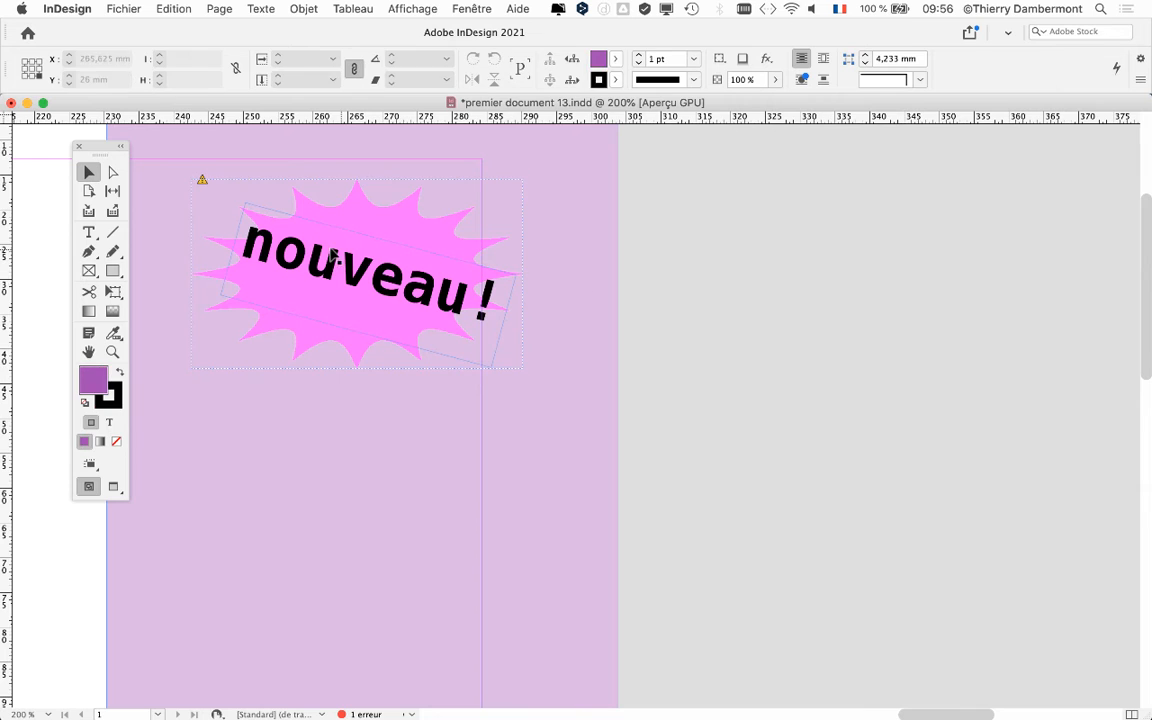
click(335, 257)
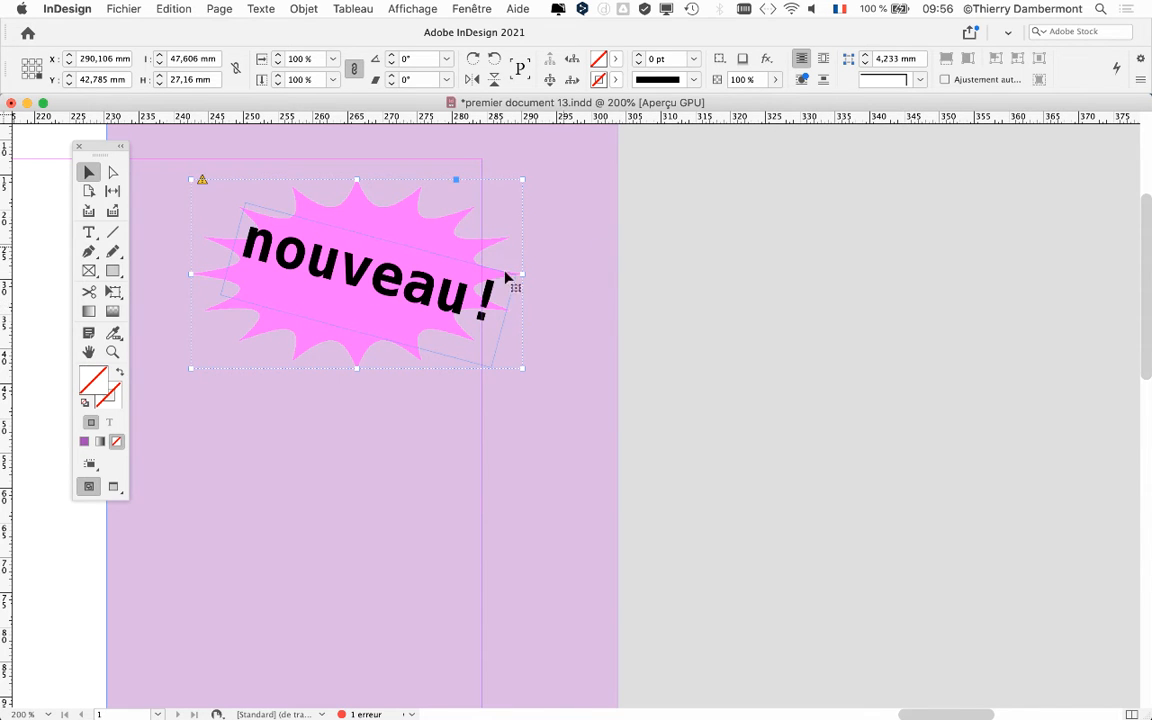
- Fill the star with the orange swatch in Illustrator, save medaillon.ai and return to the InDesign document
key(super+Tab)
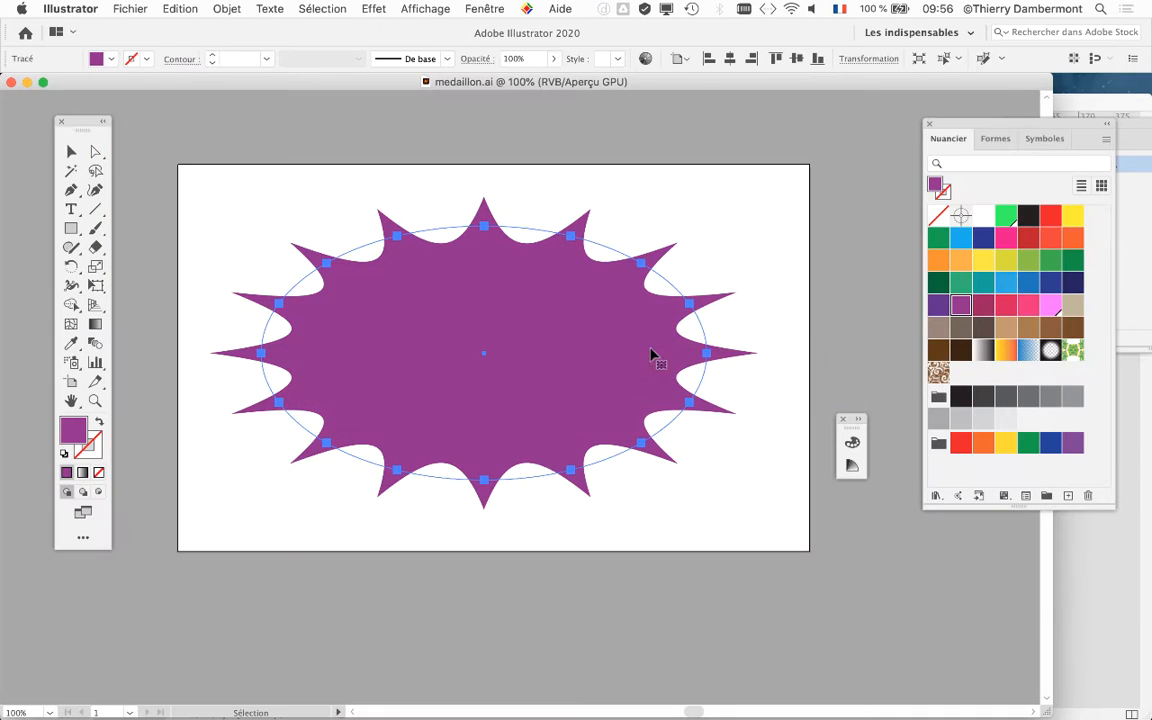
click(1072, 238)
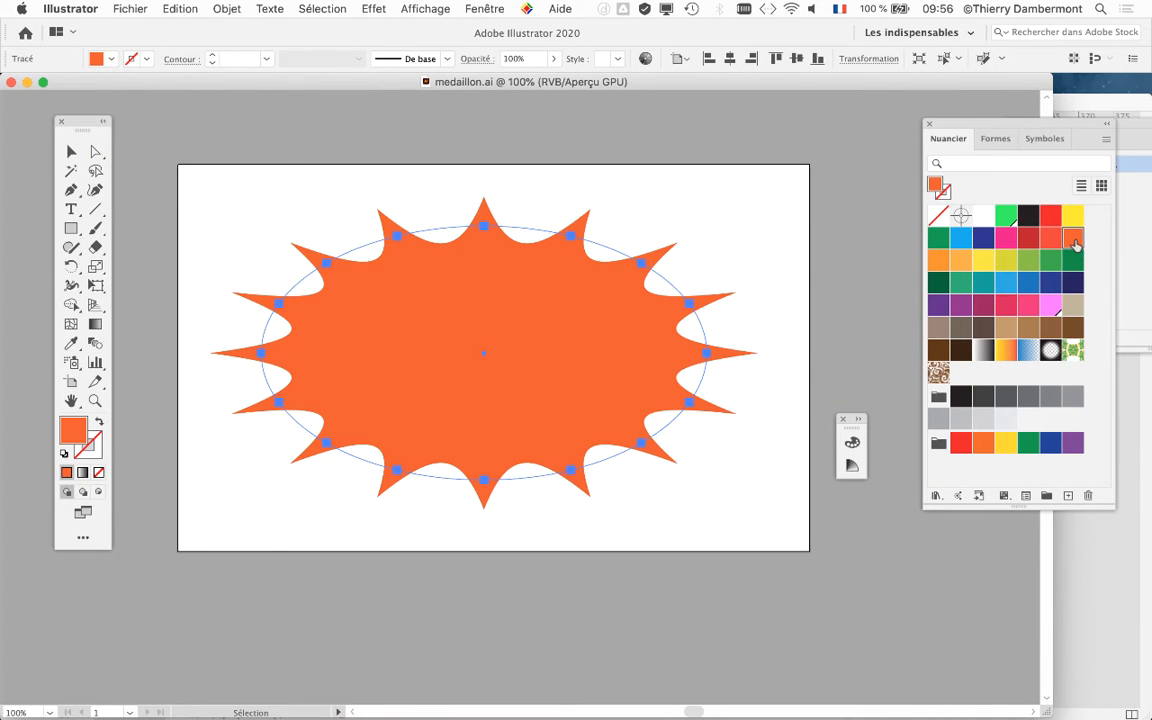
click(124, 8)
click(157, 129)
key(super+Tab)
click(465, 357)
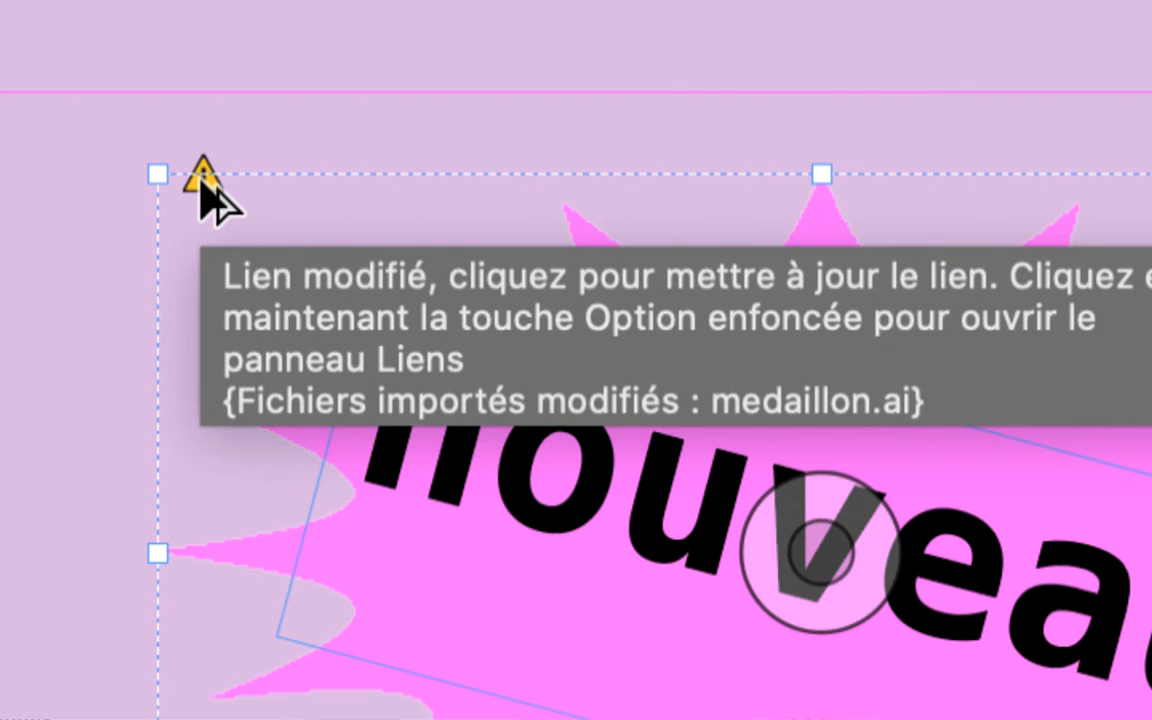
- Update the modified medaillon.ai link on the star in the InDesign document and switch back to Illustrator
click(203, 183)
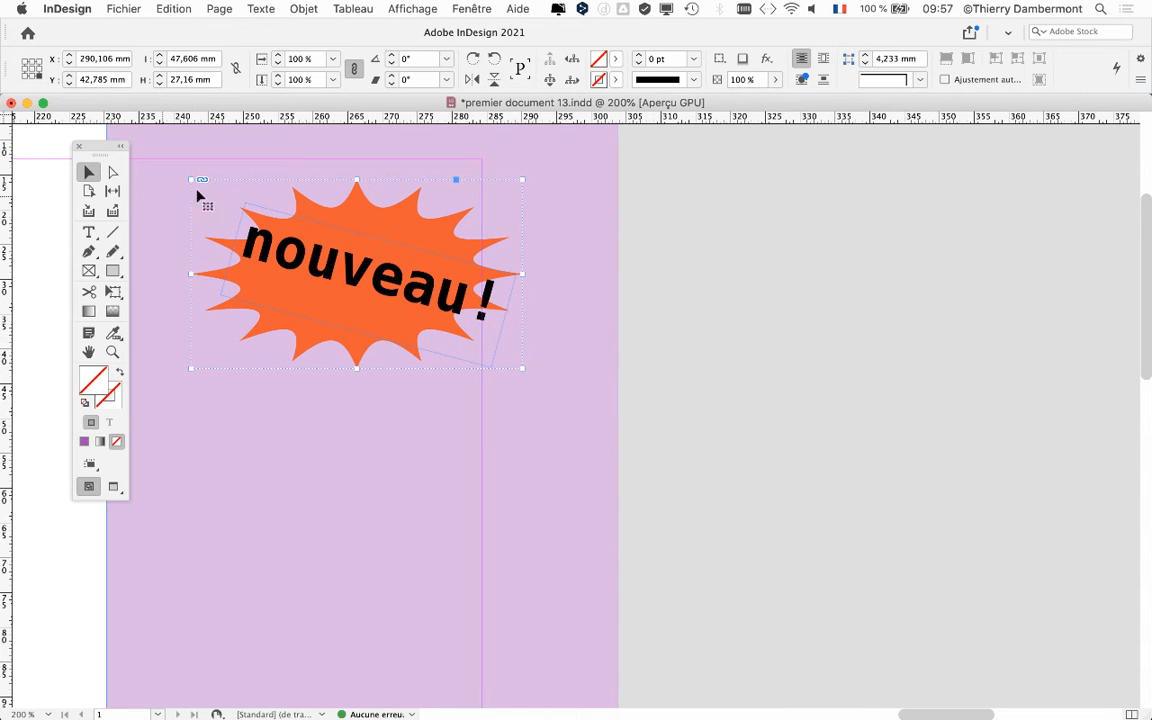
mouse_move(201, 183)
key(super+Tab)
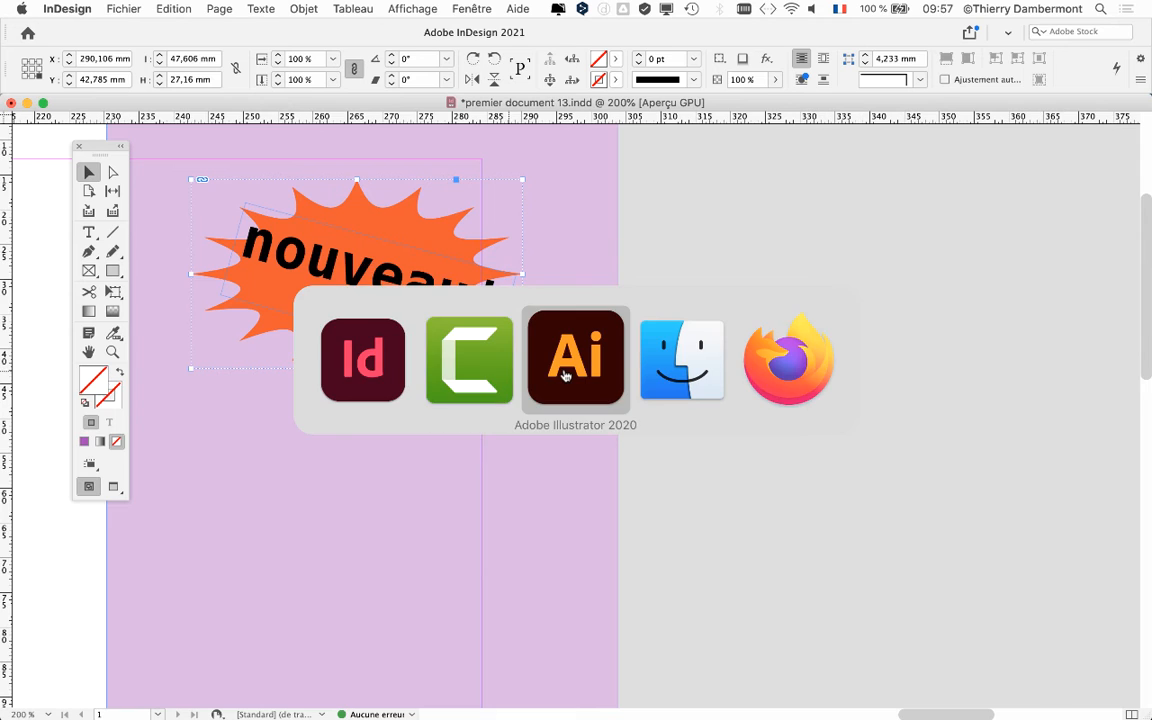
click(565, 374)
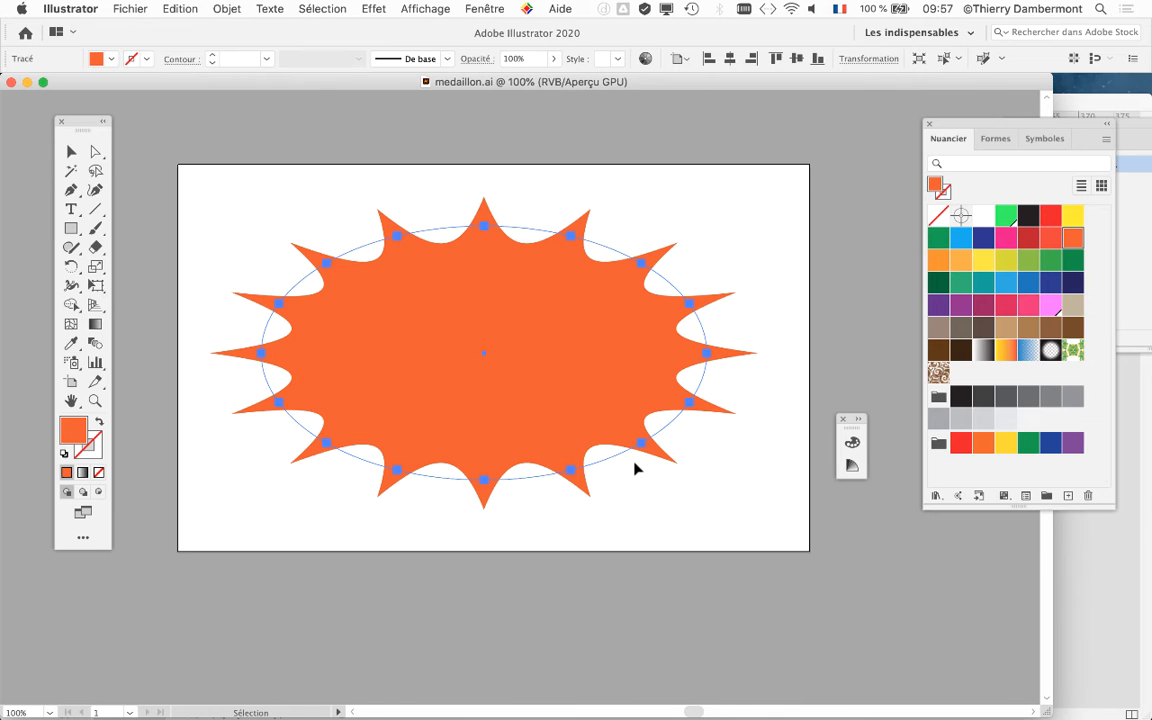
click(384, 8)
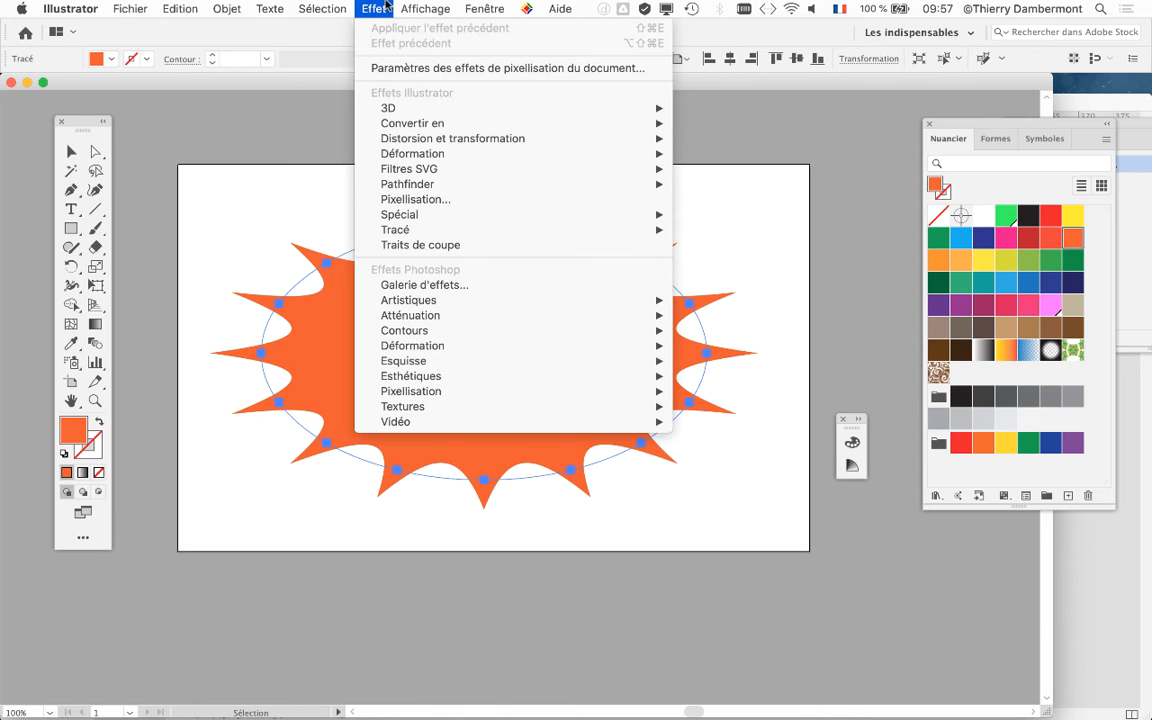
mouse_move(420, 140)
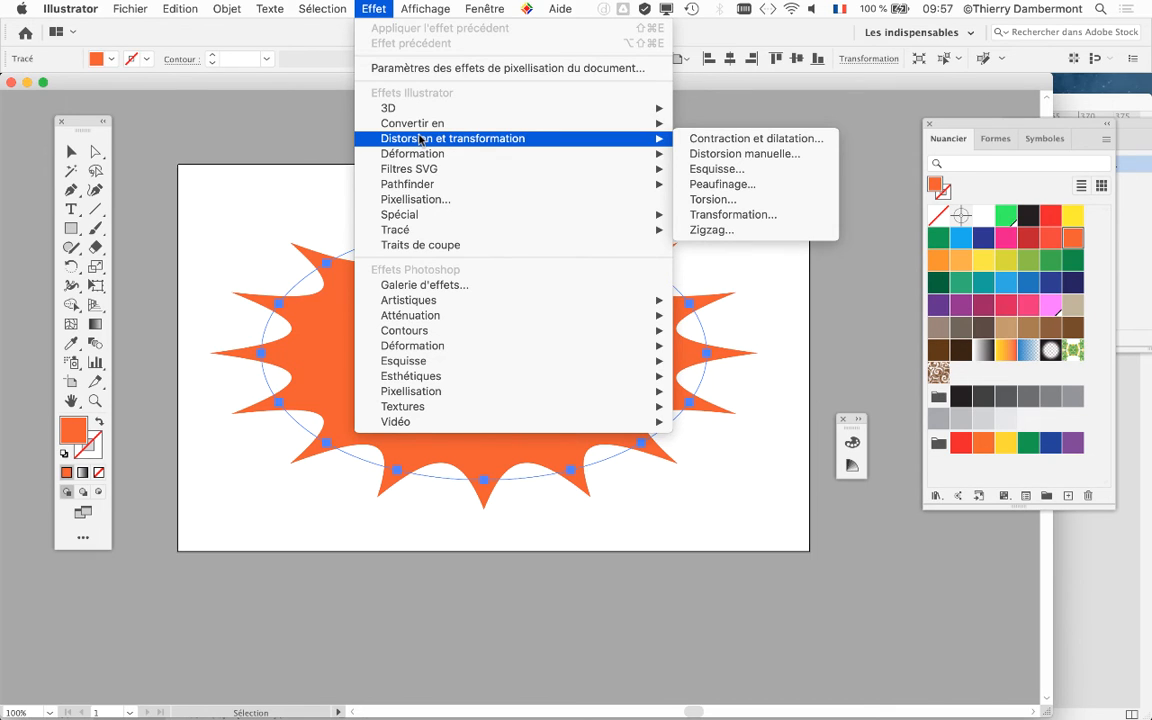
click(372, 8)
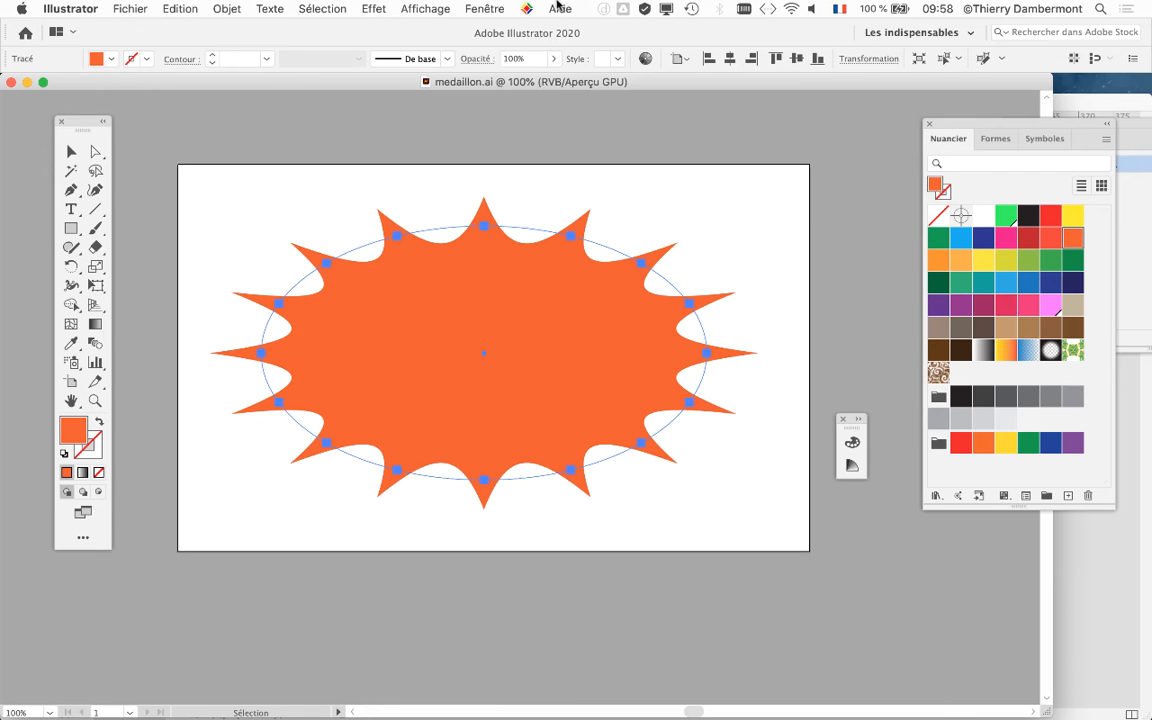
- Show the star's appearance attributes (Aspect) and place them beside the artwork without covering the star
click(478, 9)
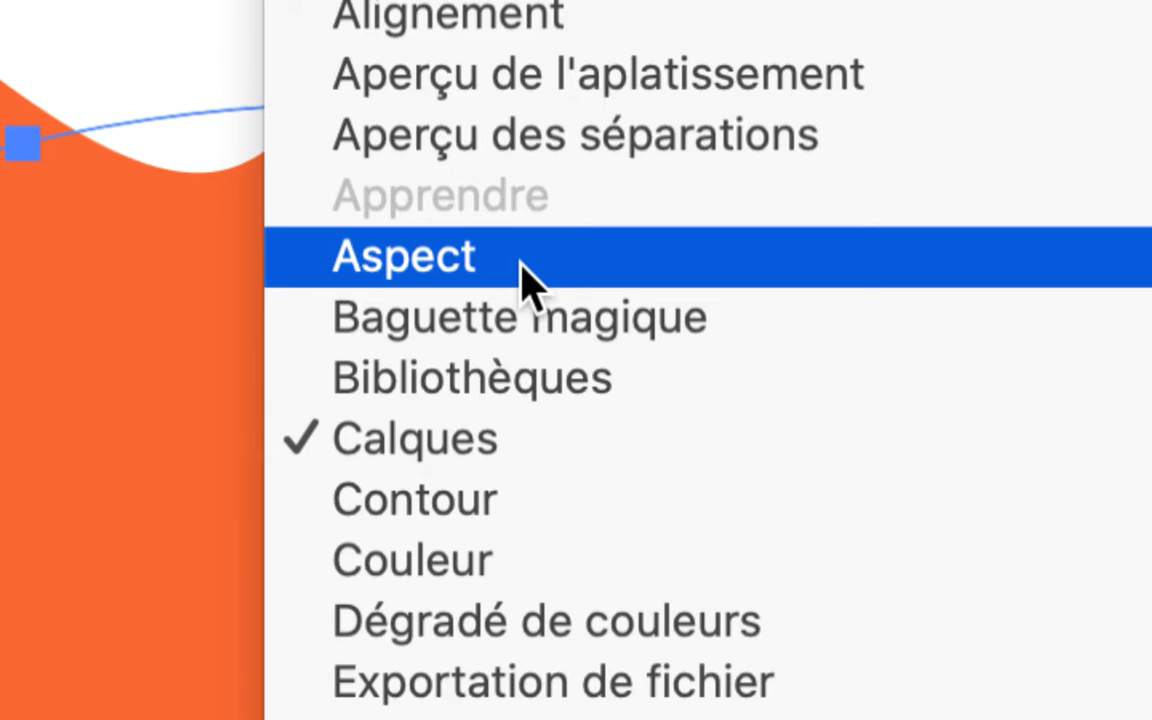
click(521, 262)
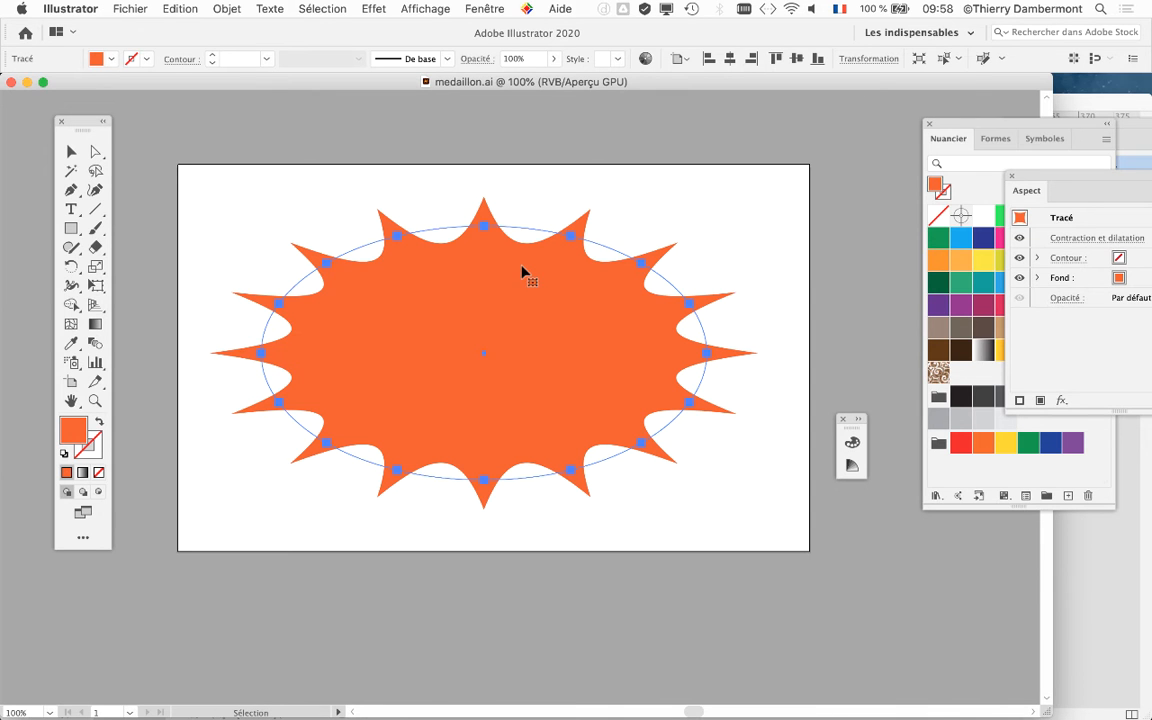
drag(1043, 184, 719, 133)
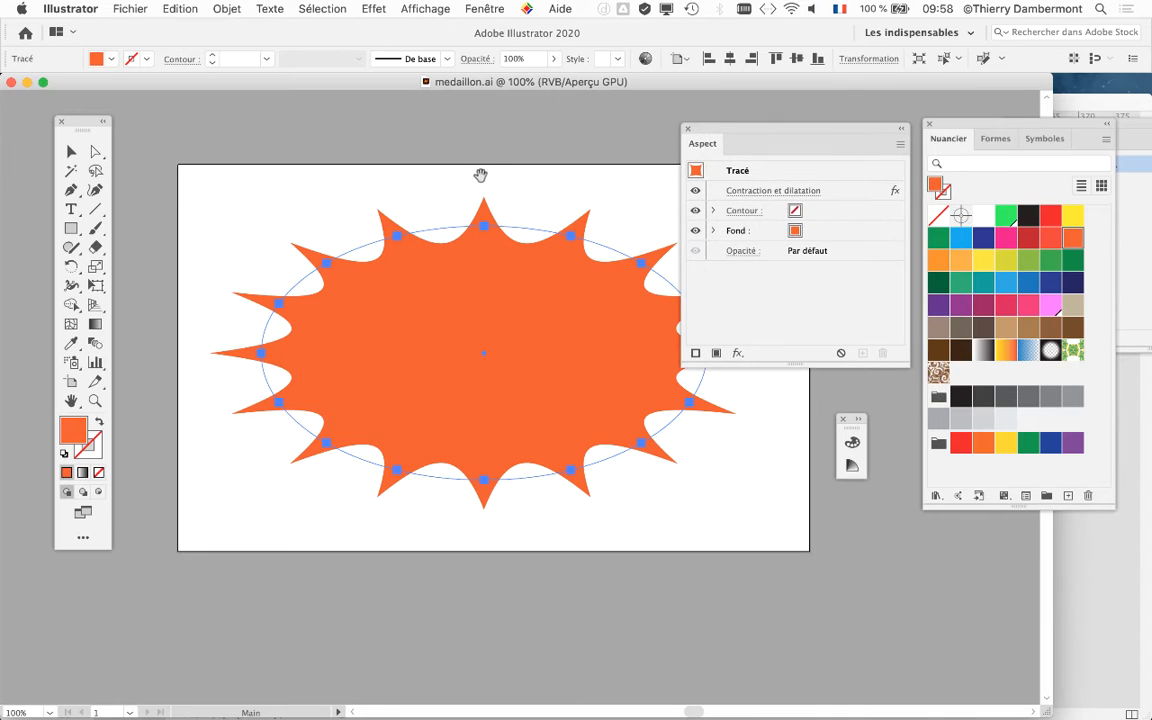
drag(439, 171, 384, 140)
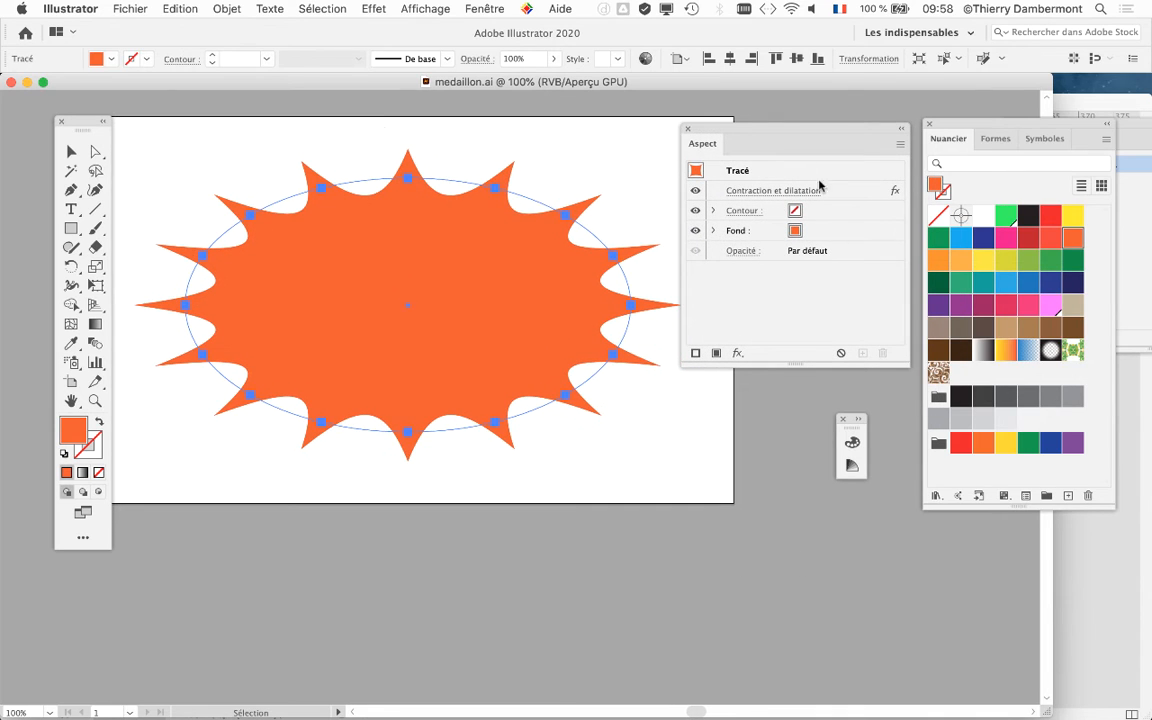
drag(772, 131, 727, 138)
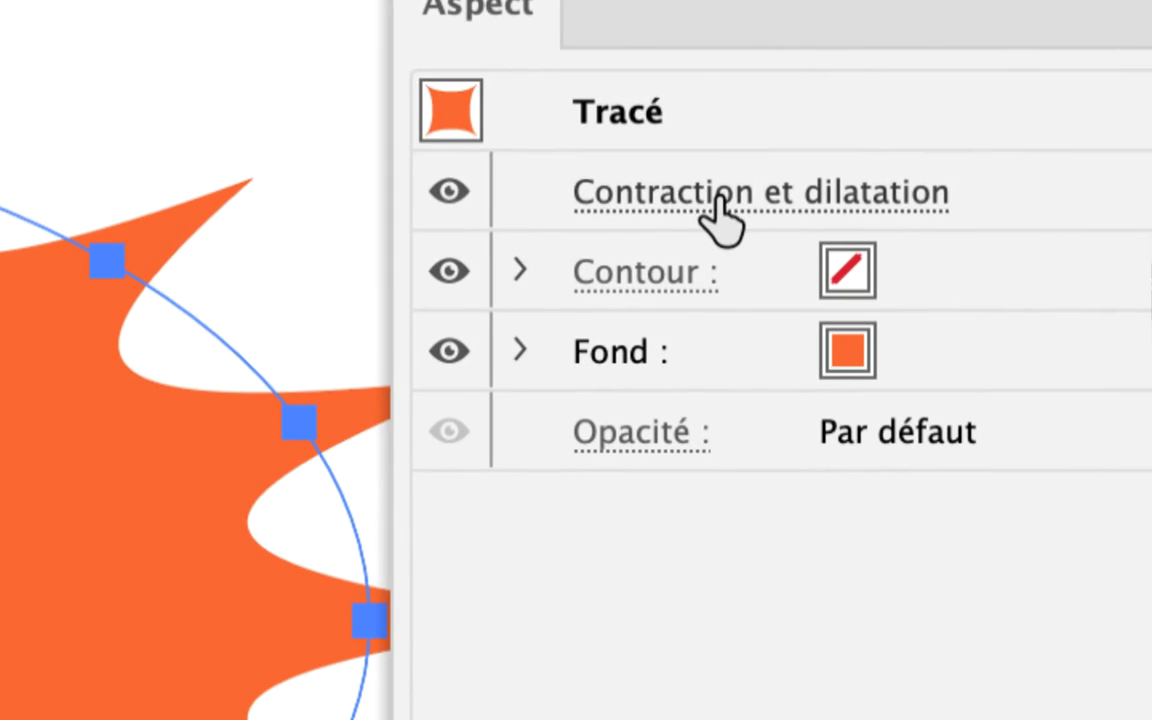
- Edit the star's Contraction et dilatation effect to 7% so the spikes become rounded lobes
click(715, 197)
drag(470, 126, 780, 95)
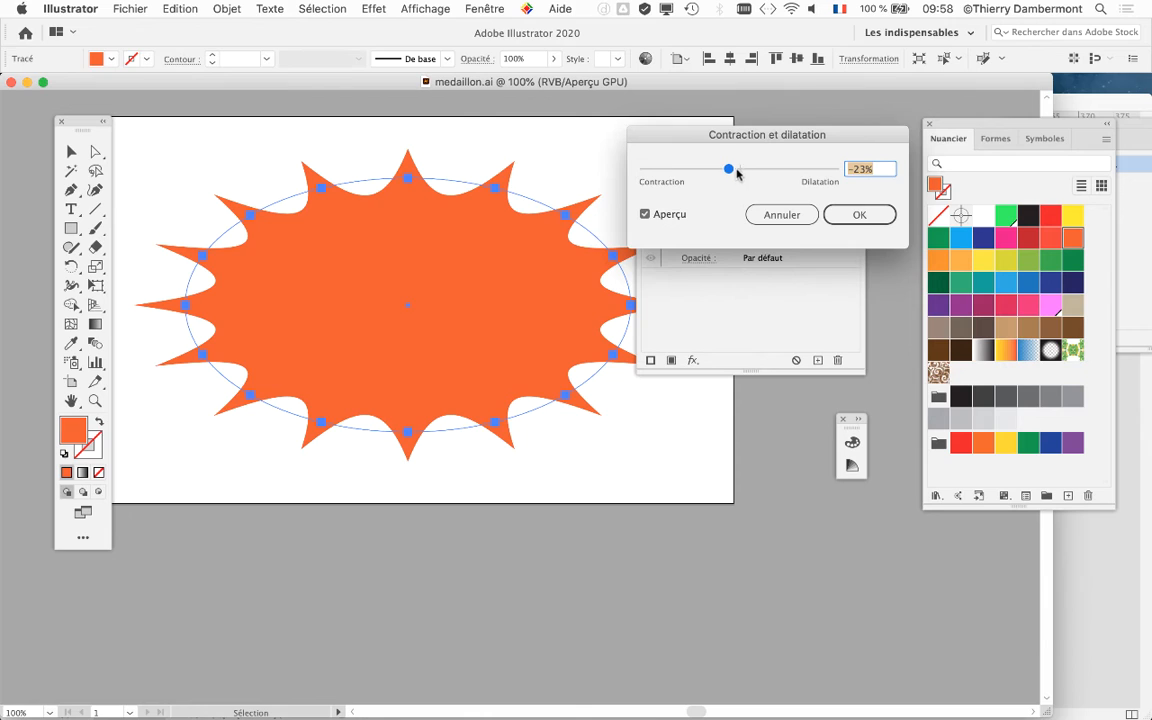
drag(690, 164, 745, 172)
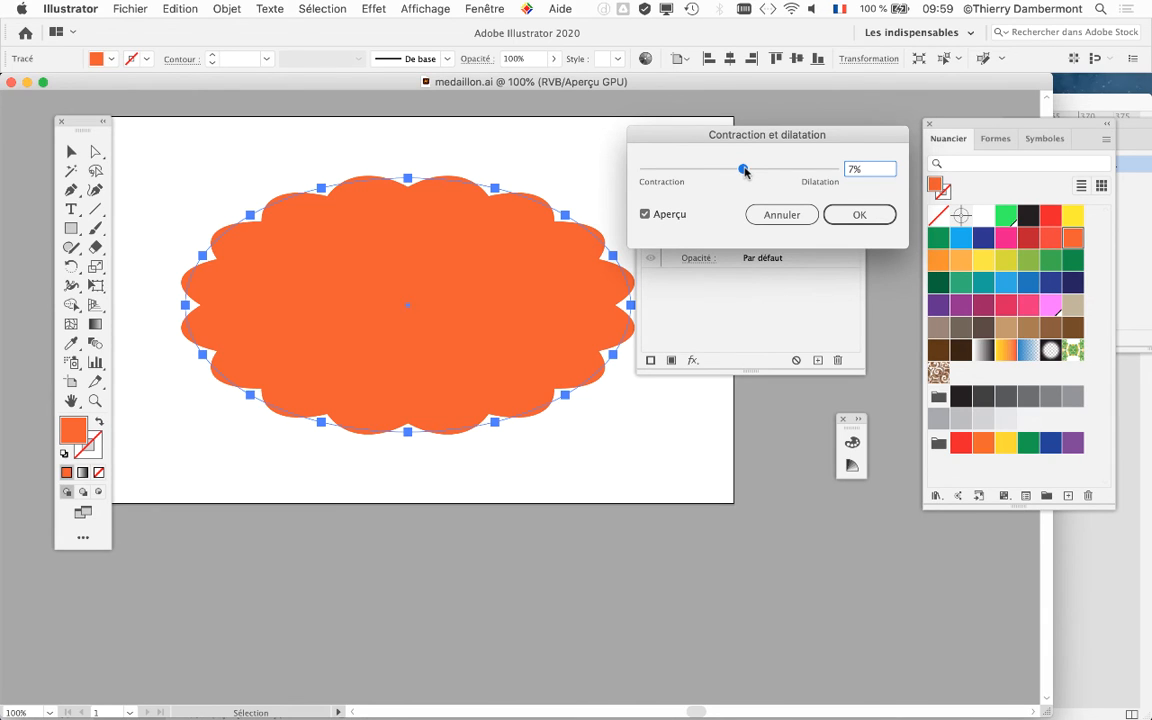
drag(744, 172, 744, 172)
click(859, 215)
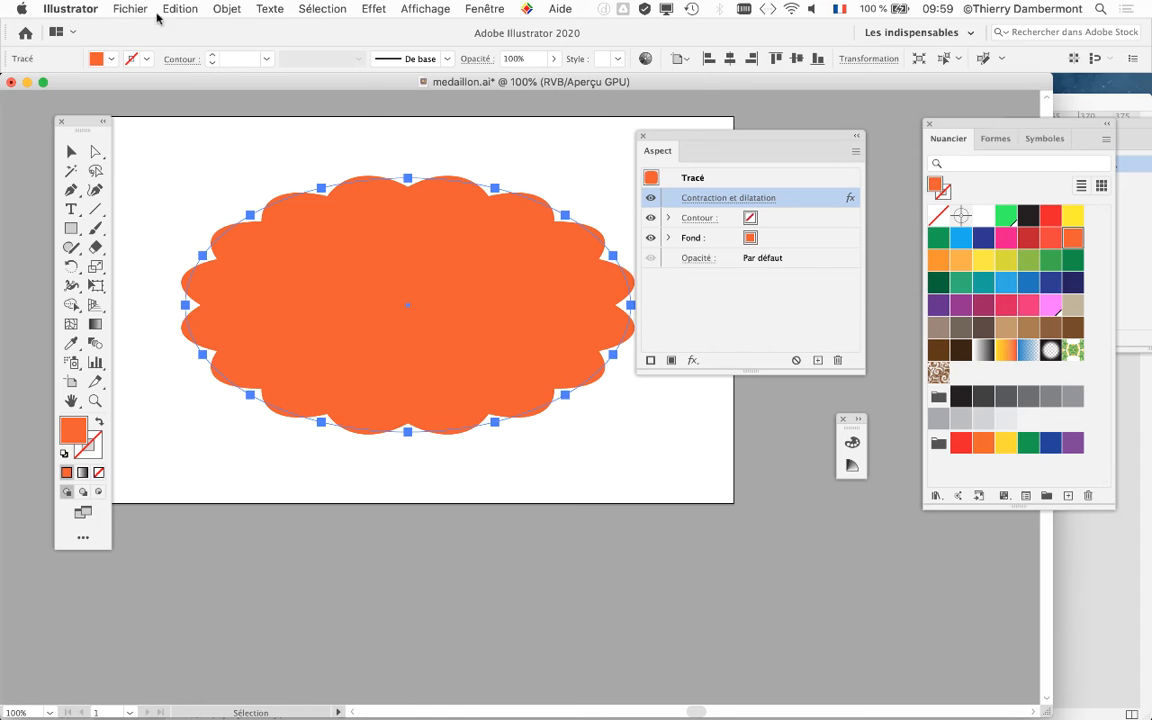
- Save medaillon.ai, then switch to InDesign and update the modified link of the badge
click(131, 9)
click(150, 129)
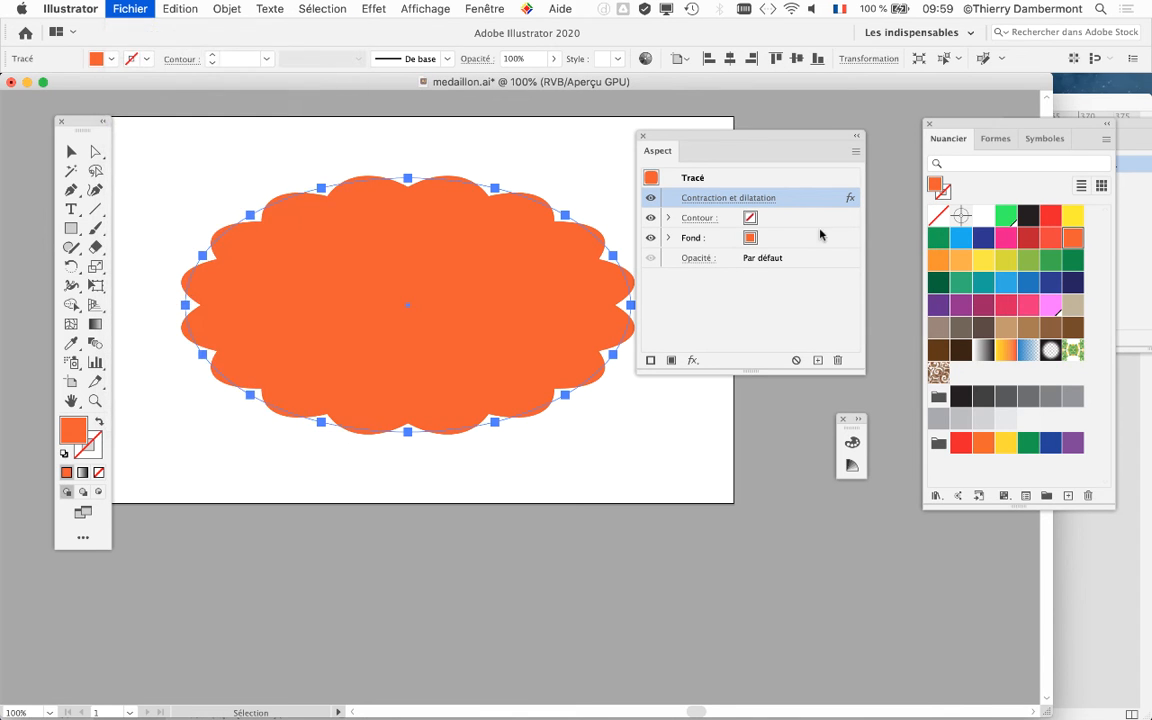
key(super+Tab)
click(561, 362)
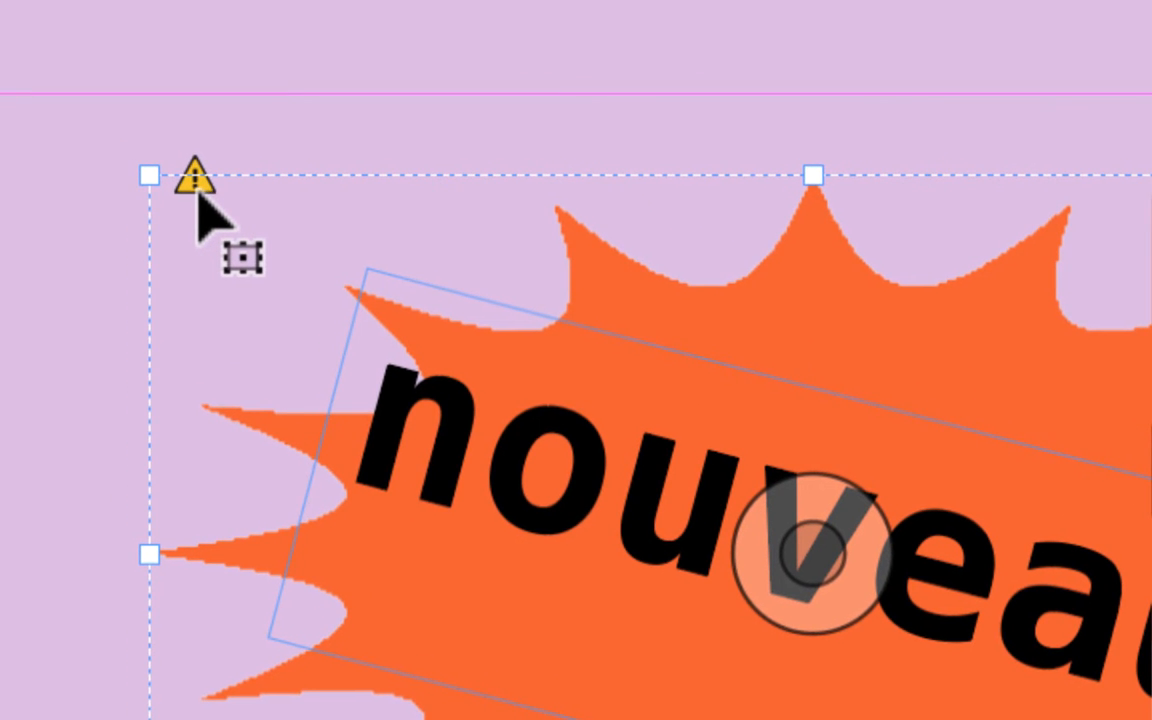
click(200, 194)
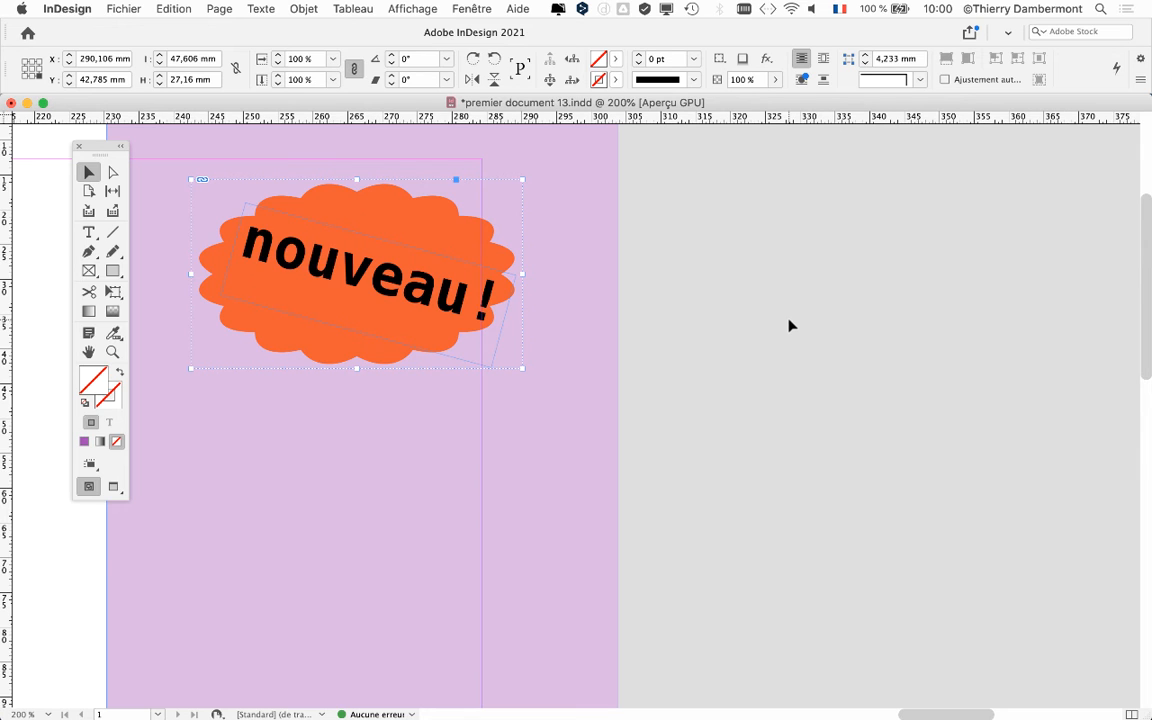
scroll(681, 403, down, 1)
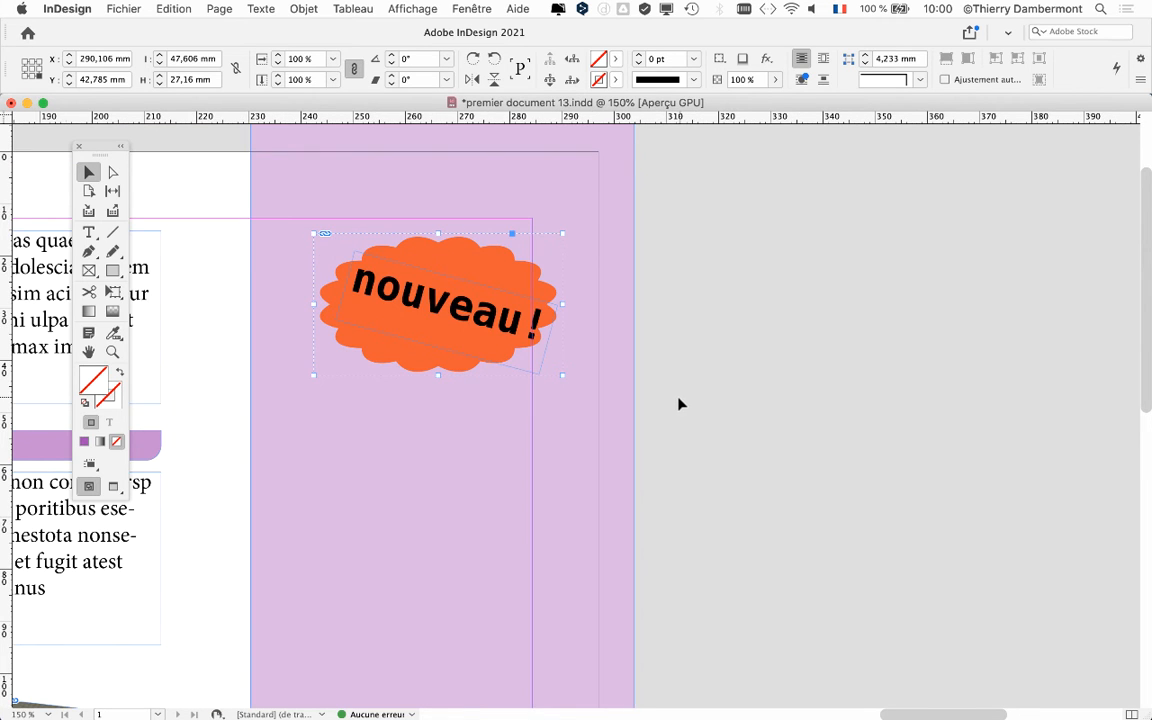
scroll(679, 404, down, 1)
drag(733, 478, 966, 437)
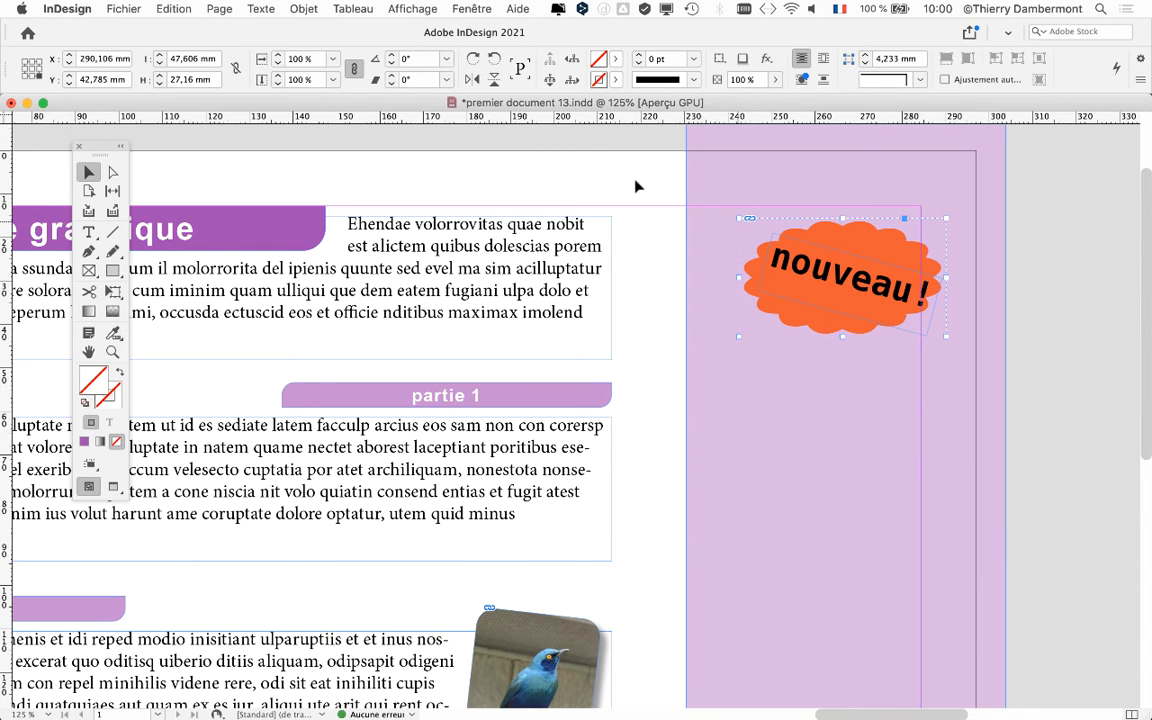
- Switch to the Finder and open a new window
key(super+Tab)
key(super+Tab)
key(super+Tab)
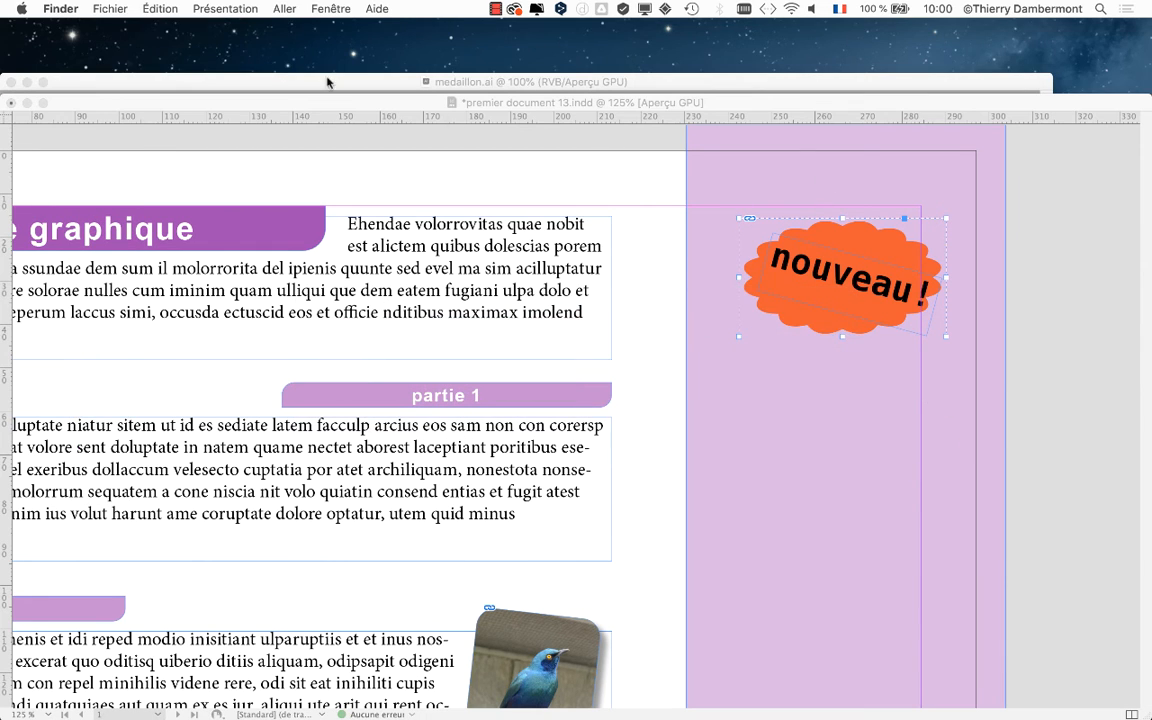
click(112, 8)
click(115, 30)
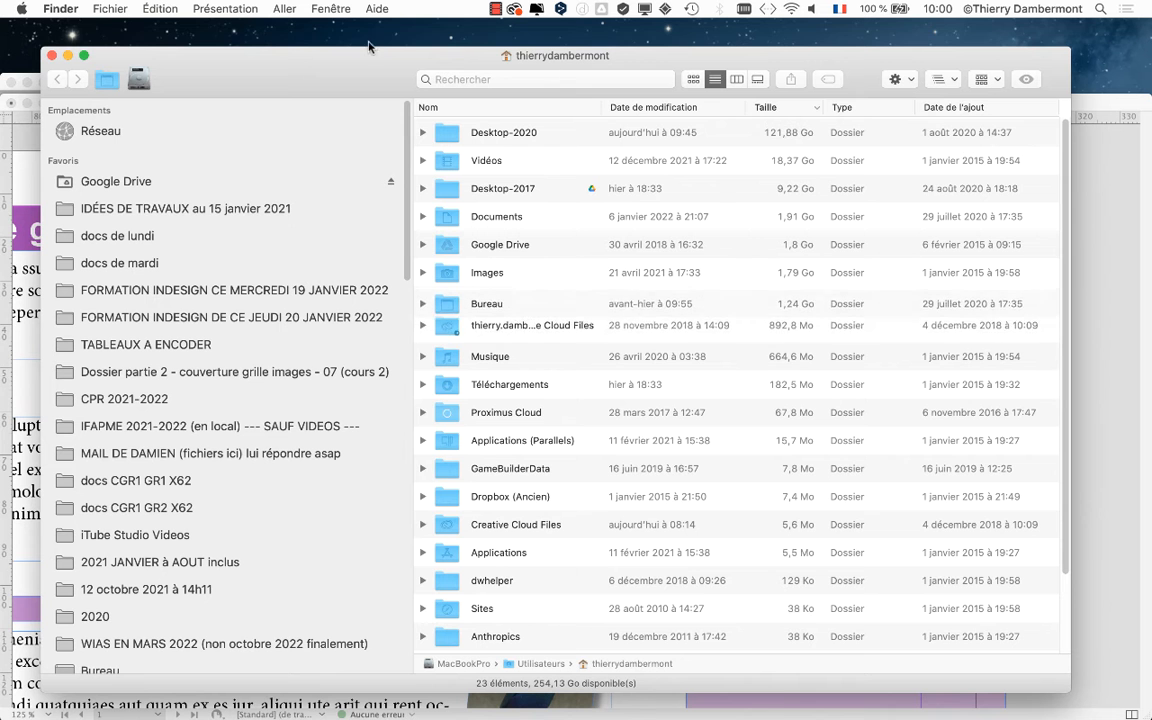
- In docs de mardi, expand Dossier premier document 11 and its Links folder and select medaillon.ai
click(160, 263)
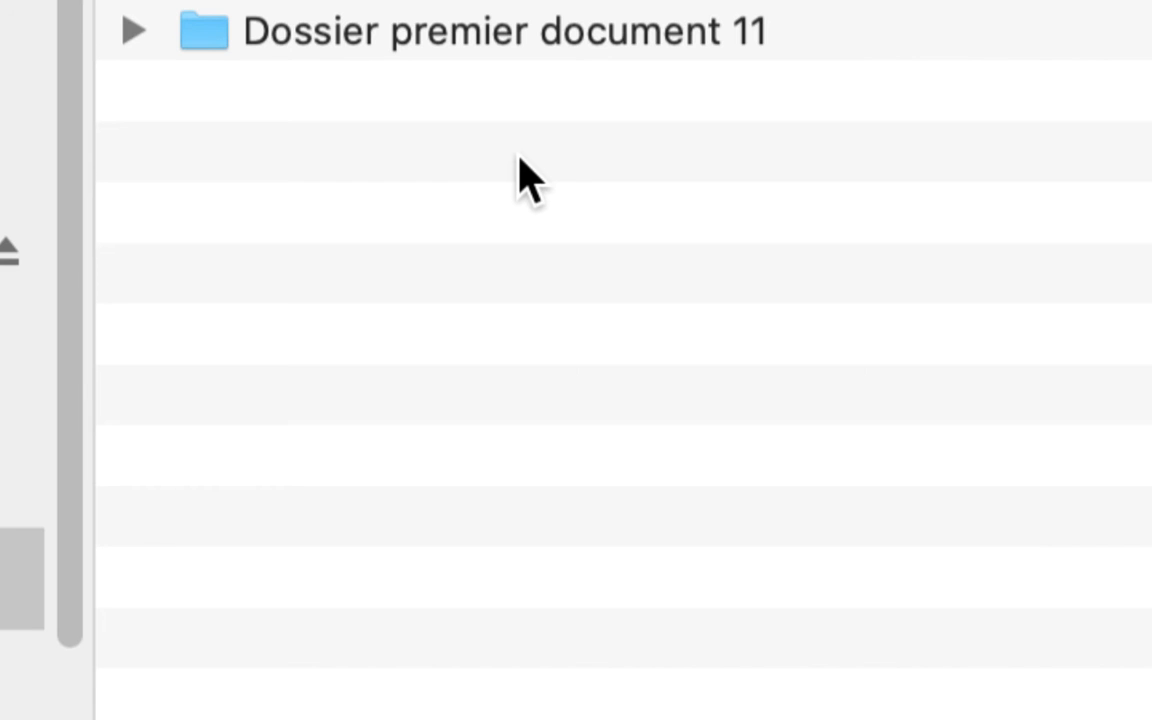
click(290, 36)
click(138, 36)
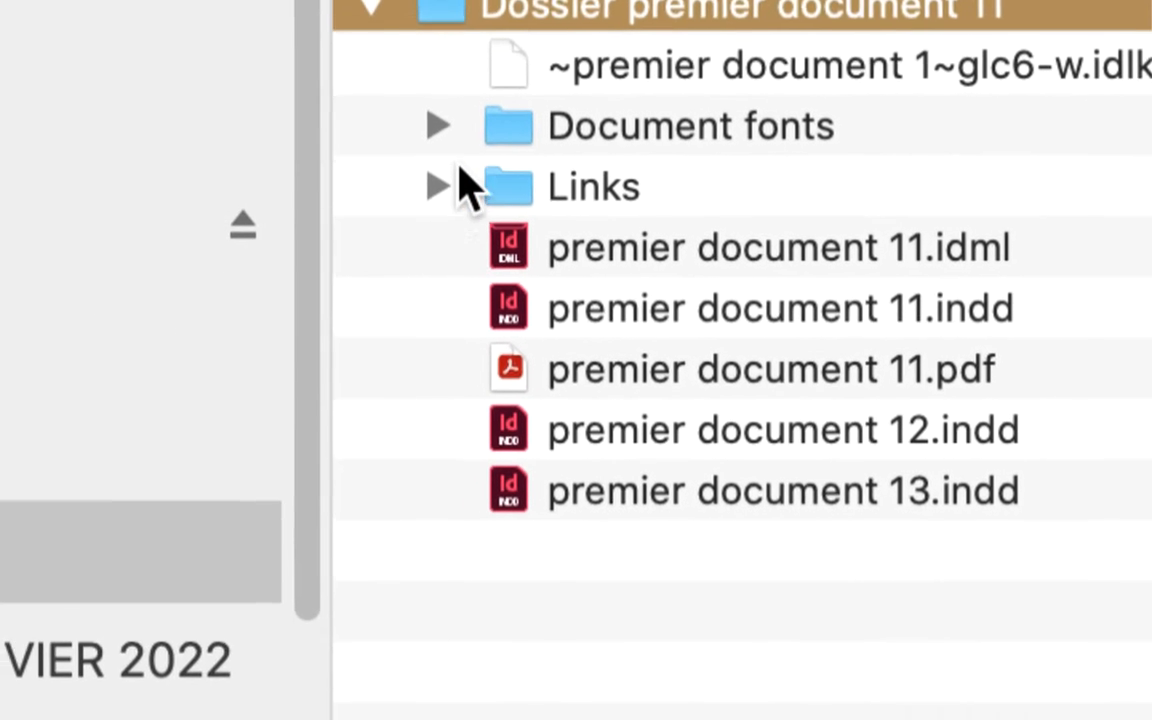
click(499, 307)
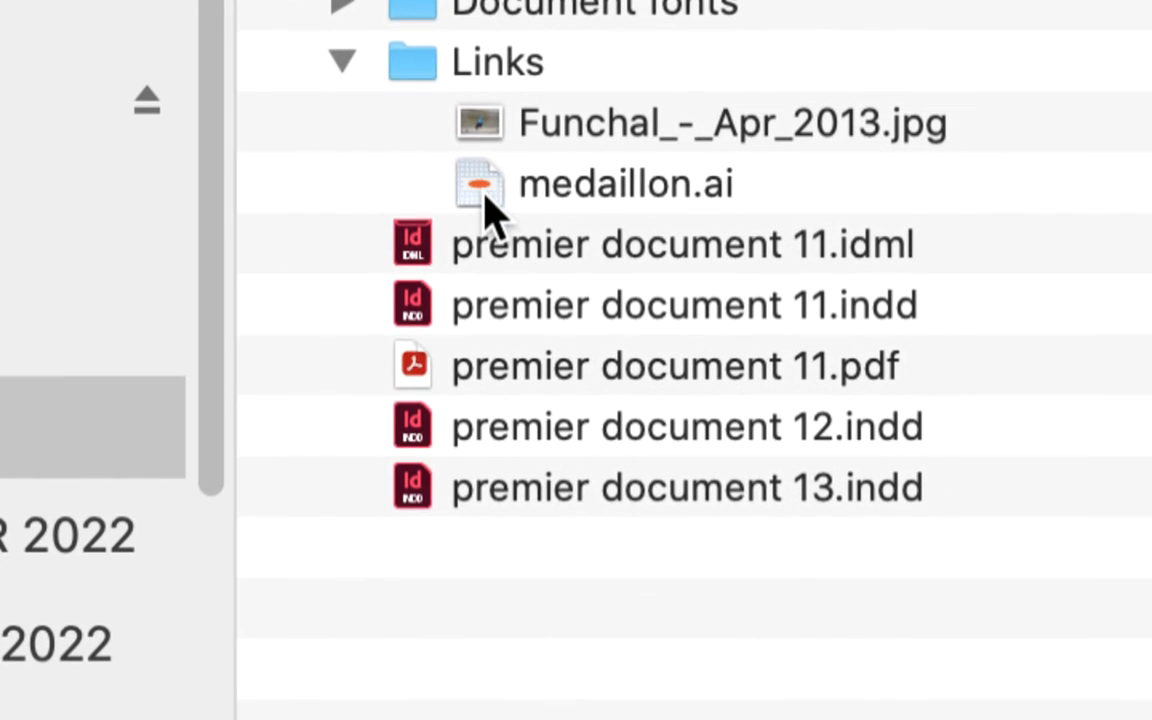
click(565, 272)
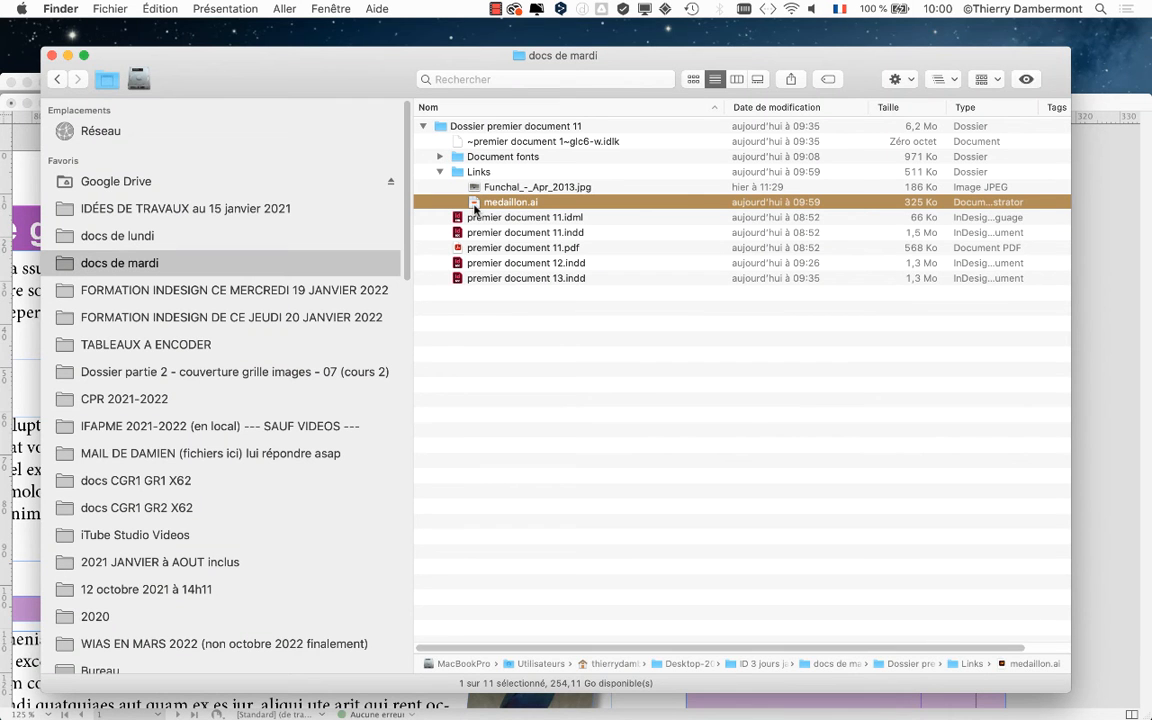
- Preview the linked medaillon.ai file to check its current artwork, and close the preview
key(space)
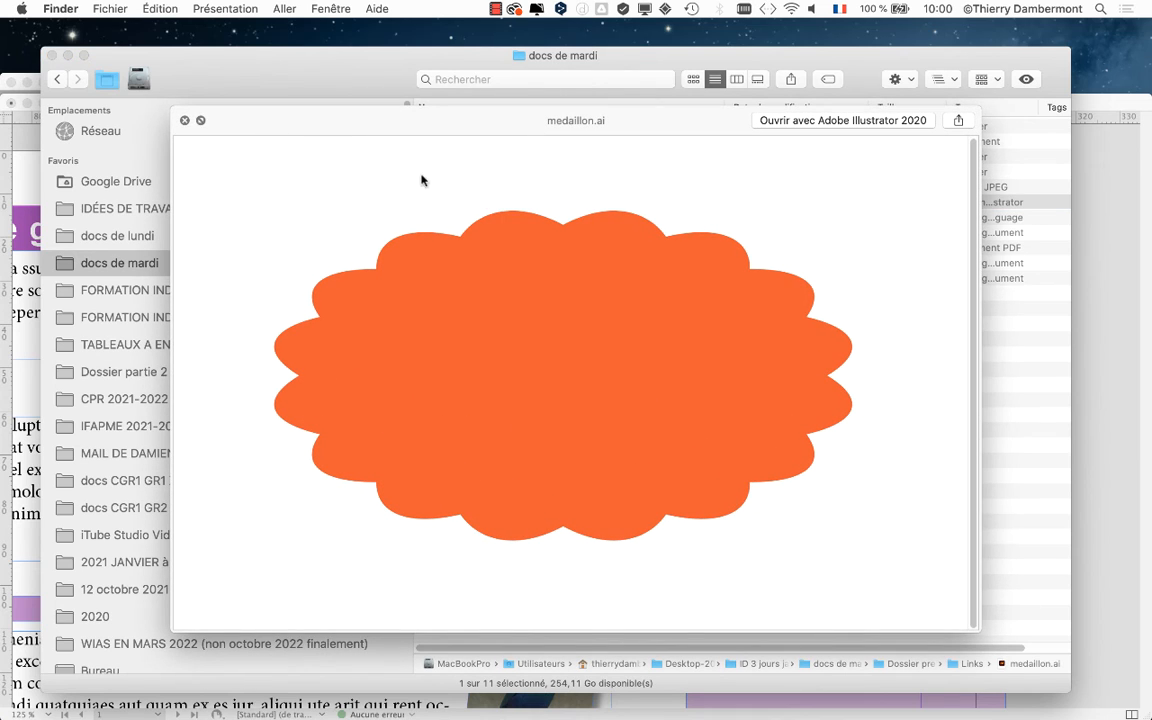
click(184, 121)
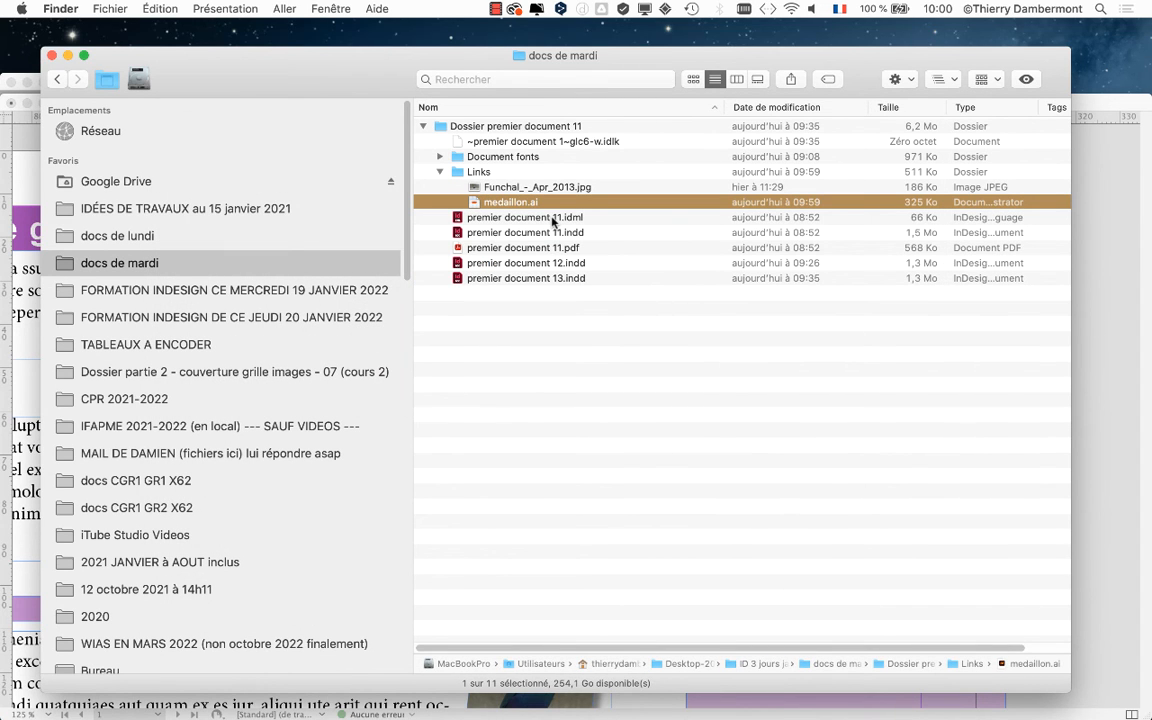
key(space)
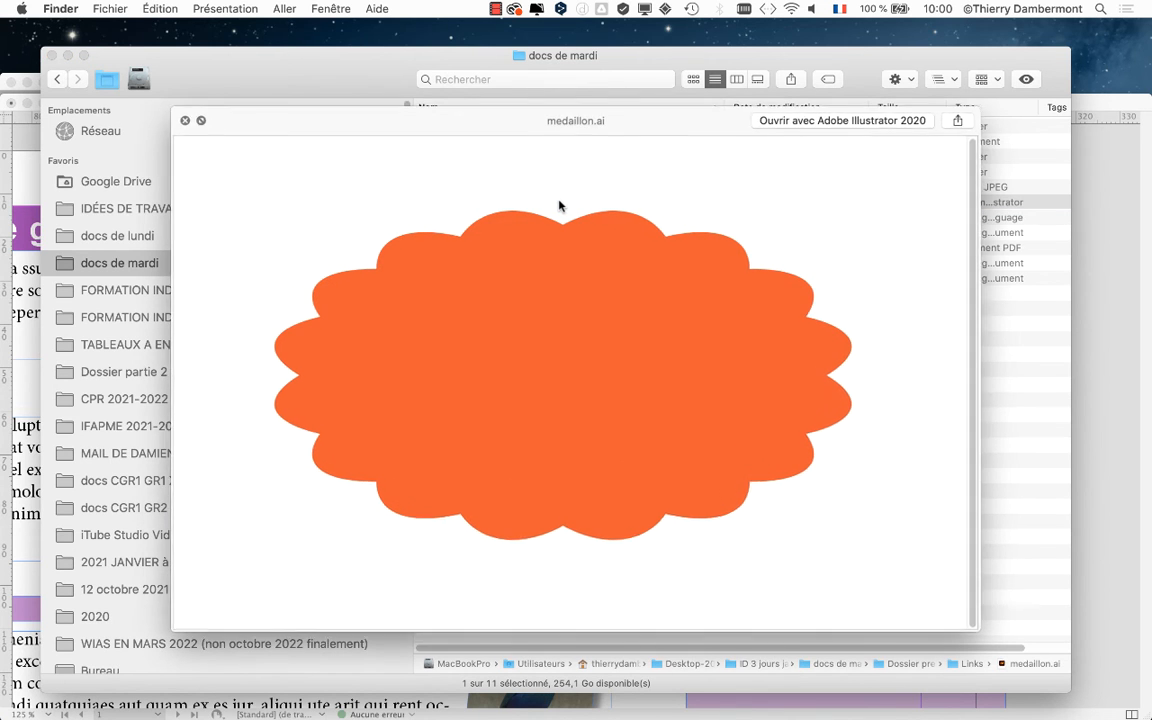
key(space)
key(space)
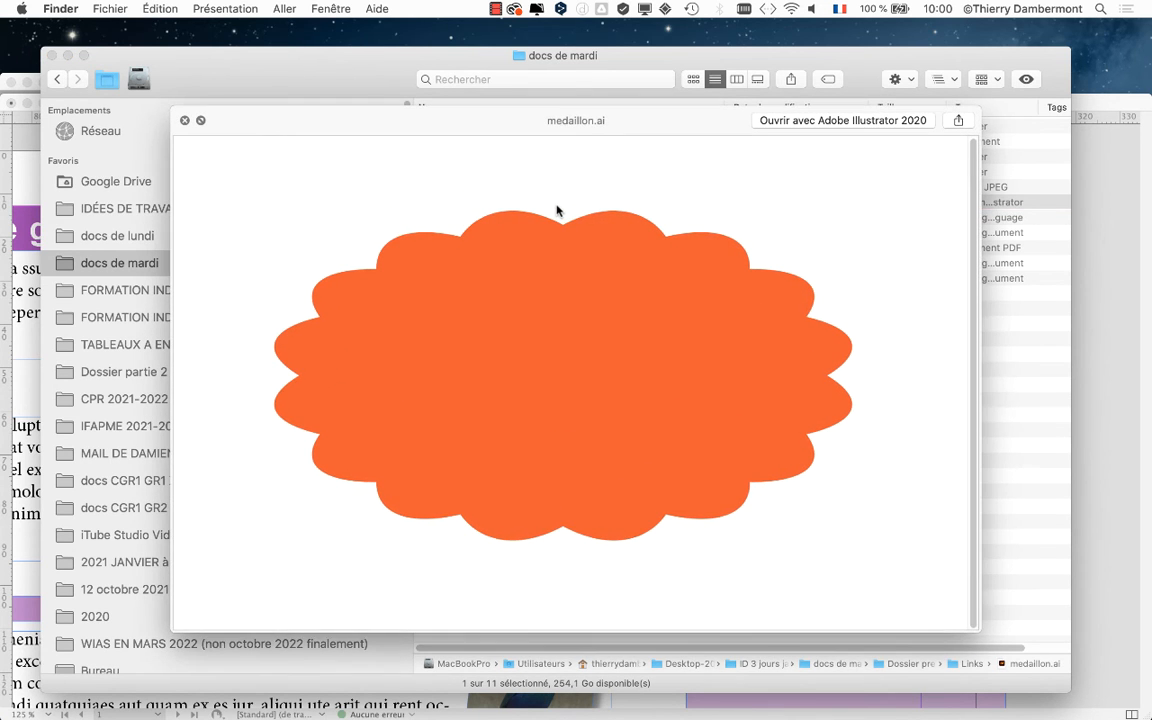
key(space)
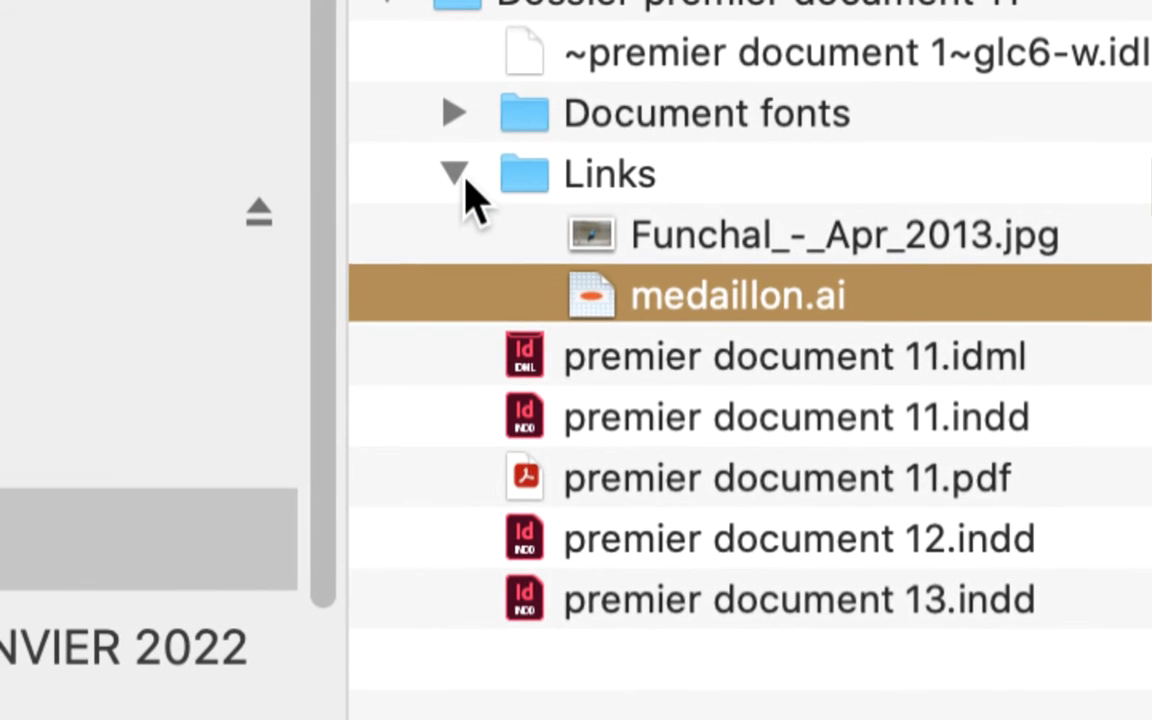
- Collapse the expanded folders, select the medaillon.ai copy in docs de lundi, and minimise the Finder window to return to InDesign
click(456, 176)
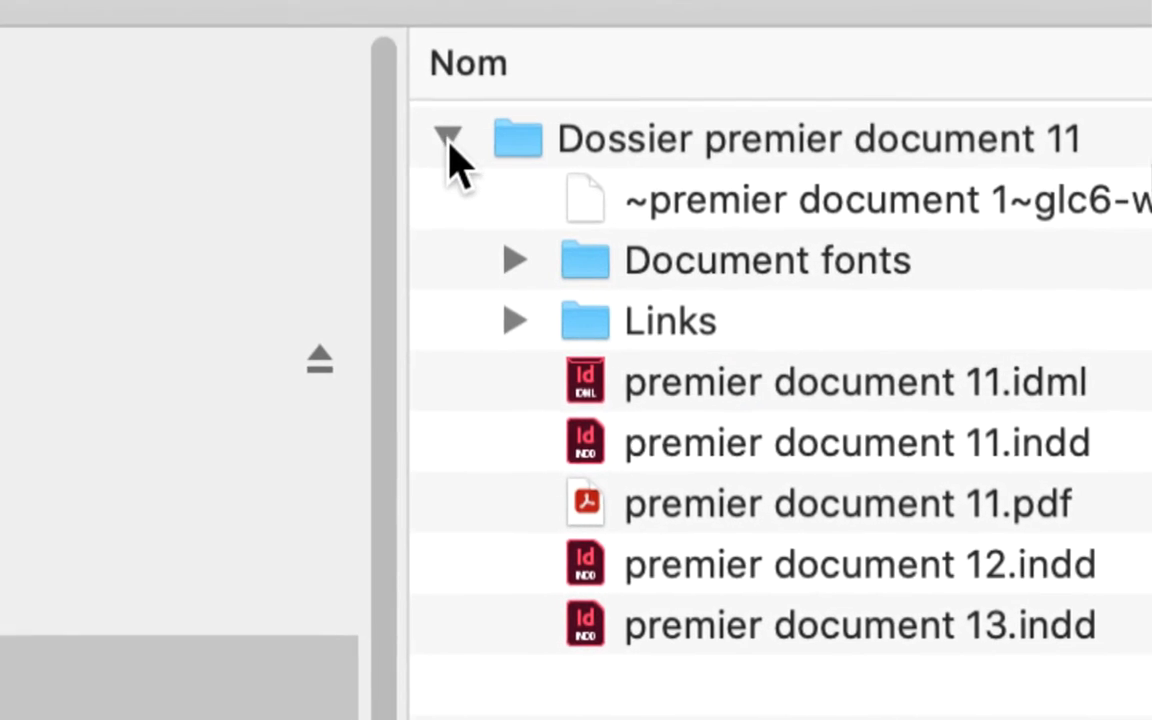
click(448, 140)
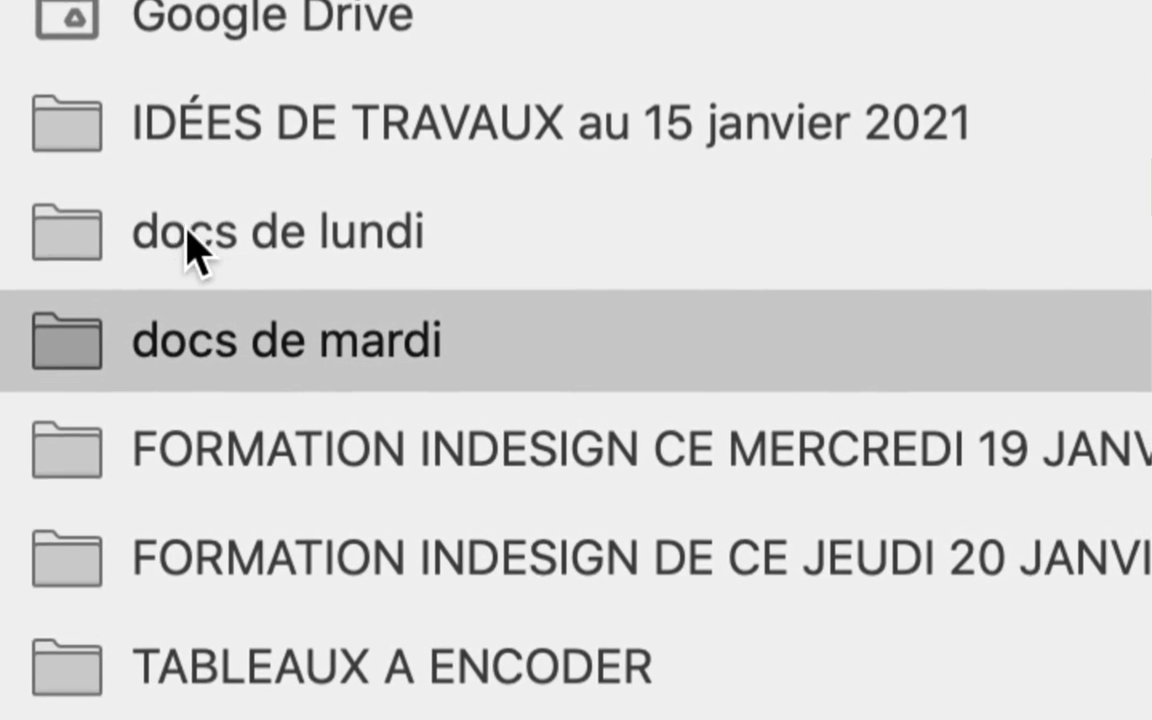
click(150, 420)
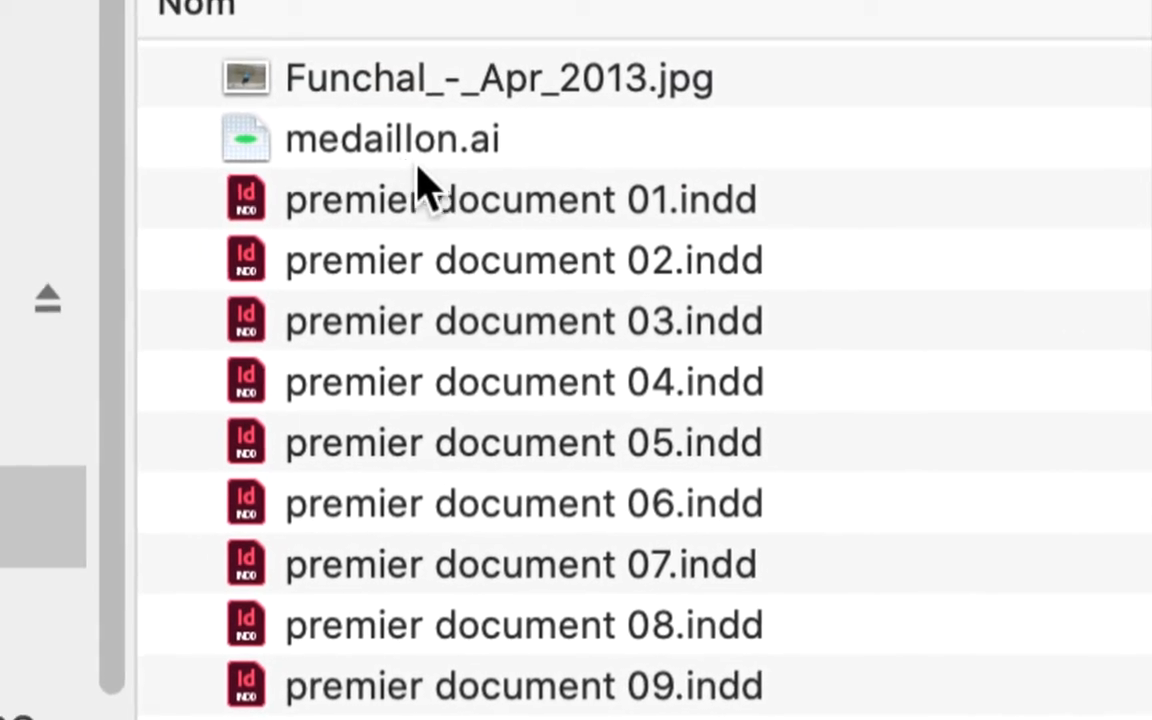
click(416, 168)
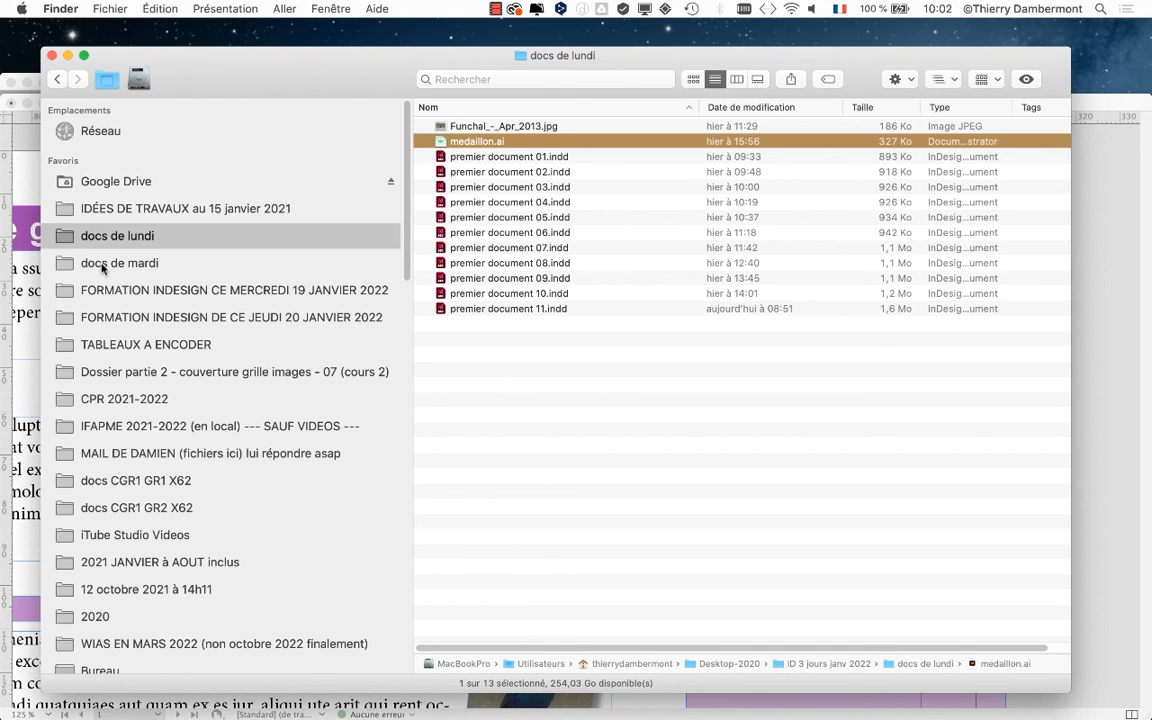
click(67, 55)
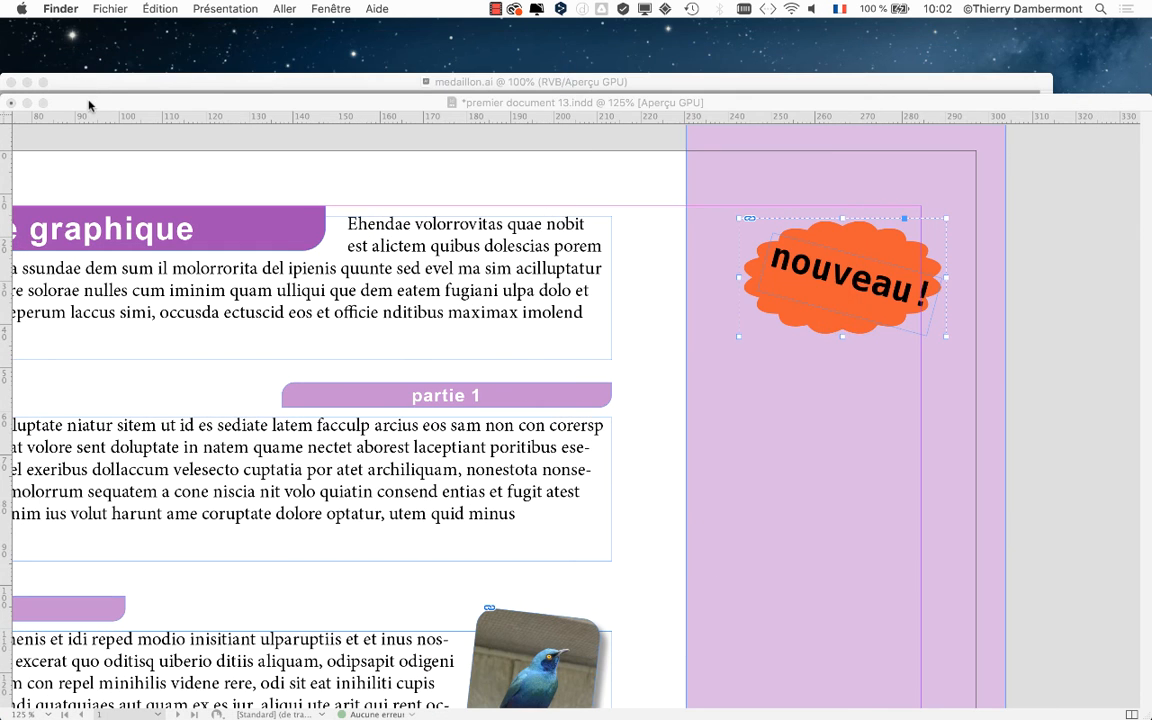
click(87, 103)
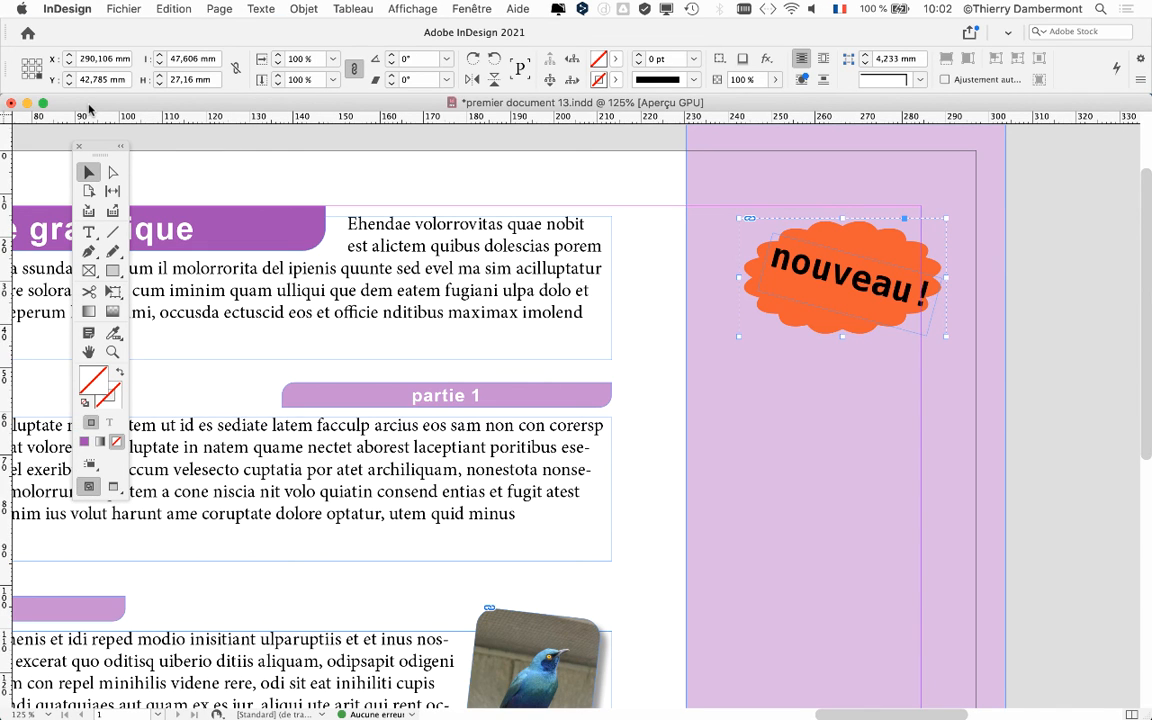